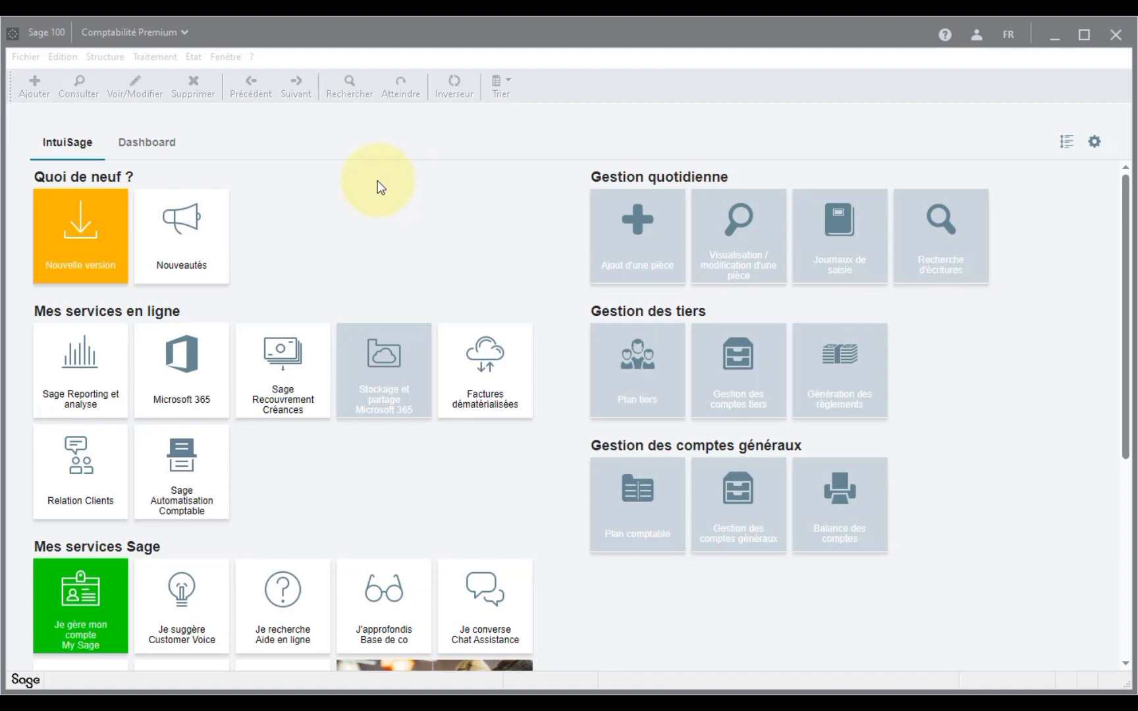
- Activate the Sage 100 window to enable the Fichier, Edition, Structure and Fenêtre menus
{"action": "left_click", "coordinate": [398, 38]}
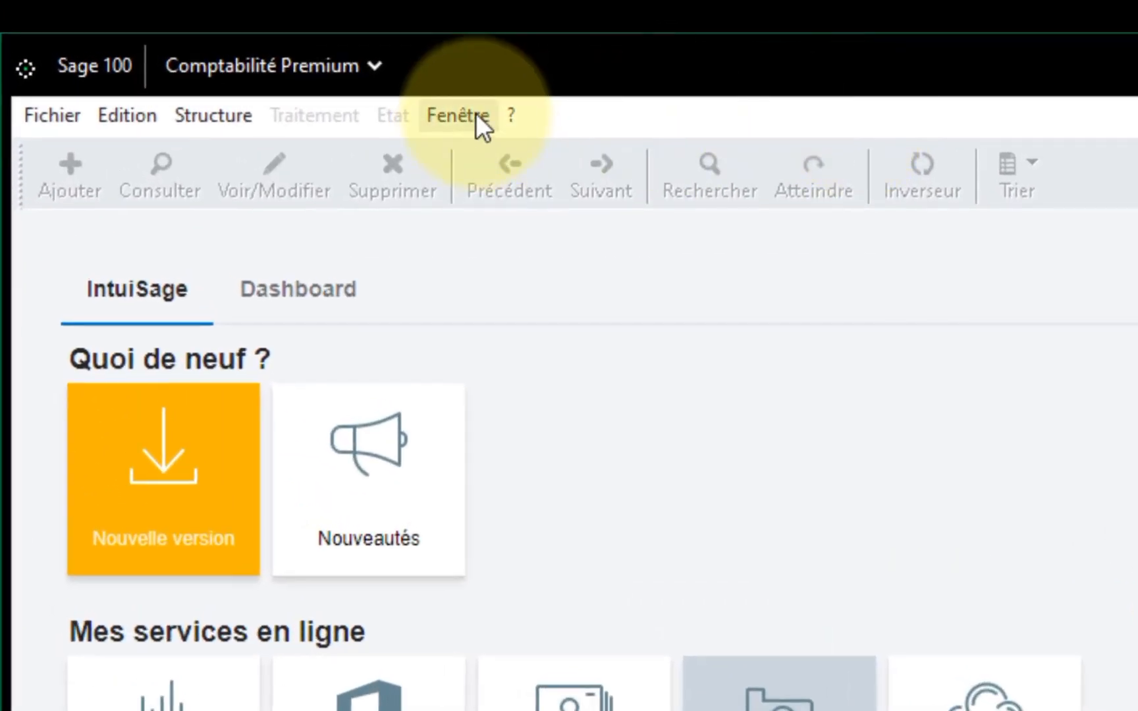
- Untick Mode assistant under Fenêtre and start Fichier > Nouveau for a new accounting file
{"action": "left_click", "coordinate": [475, 113]}
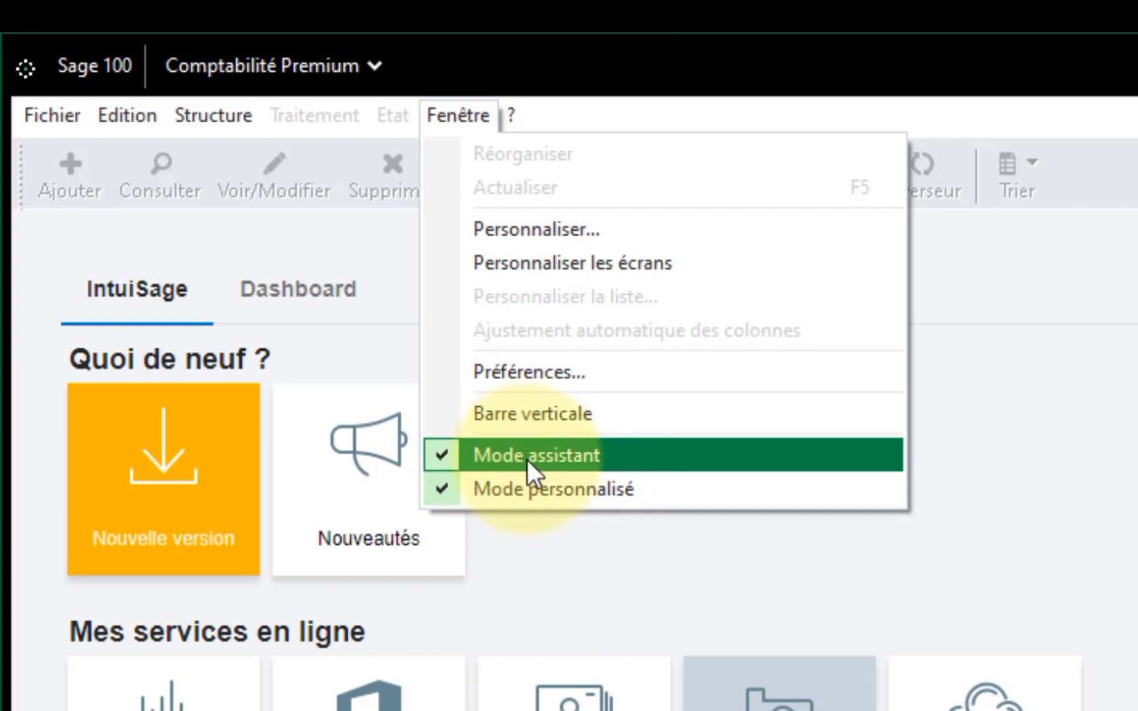
{"action": "left_click", "coordinate": [468, 459]}
{"action": "left_click", "coordinate": [68, 114]}
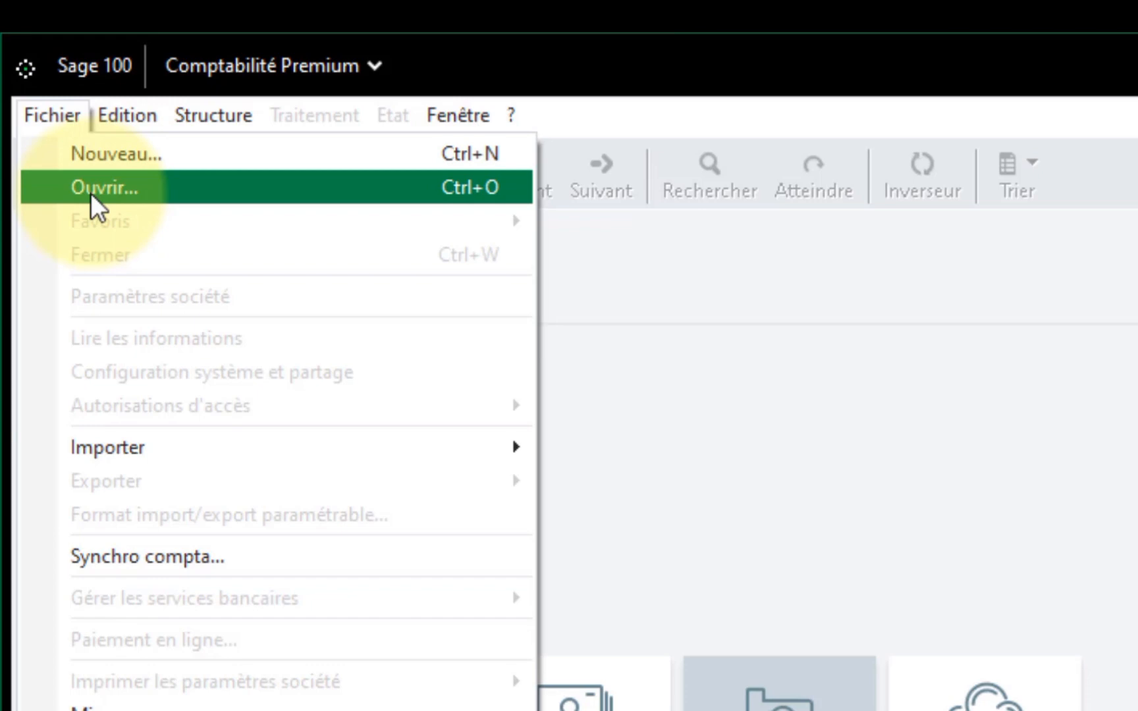
{"action": "left_click", "coordinate": [107, 158]}
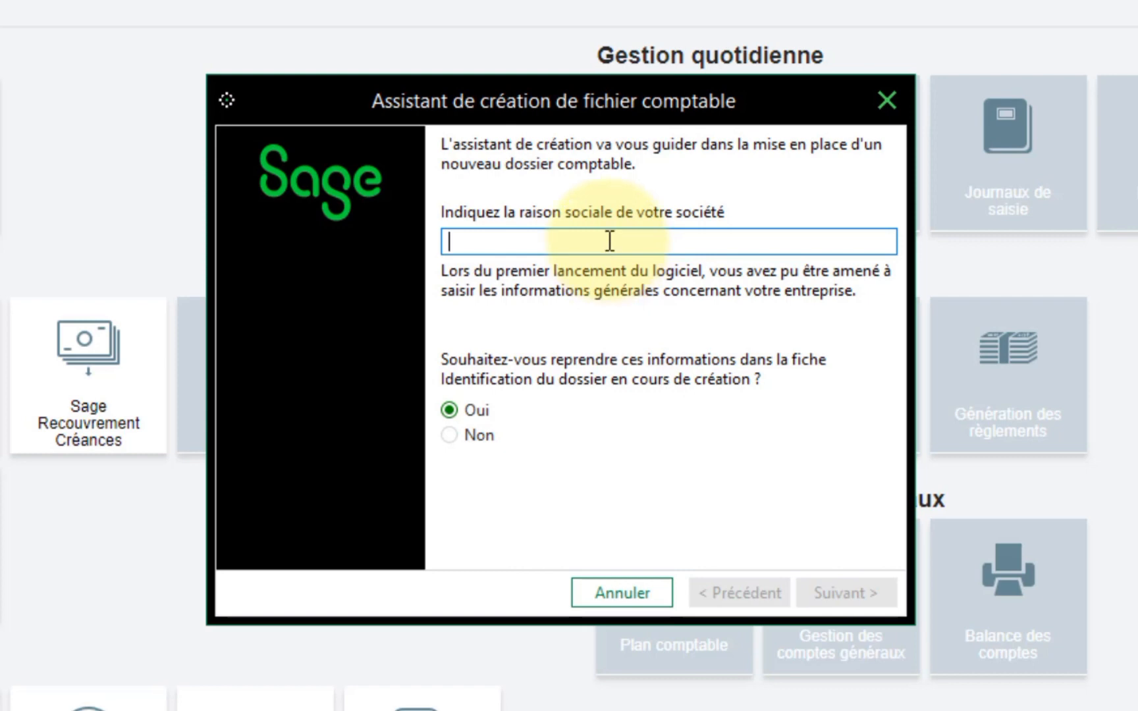
- Enter PROFFEST CONSULTING as the raison sociale and answer Non to reusing earlier company information
{"action": "type", "text": "PROFFE"}
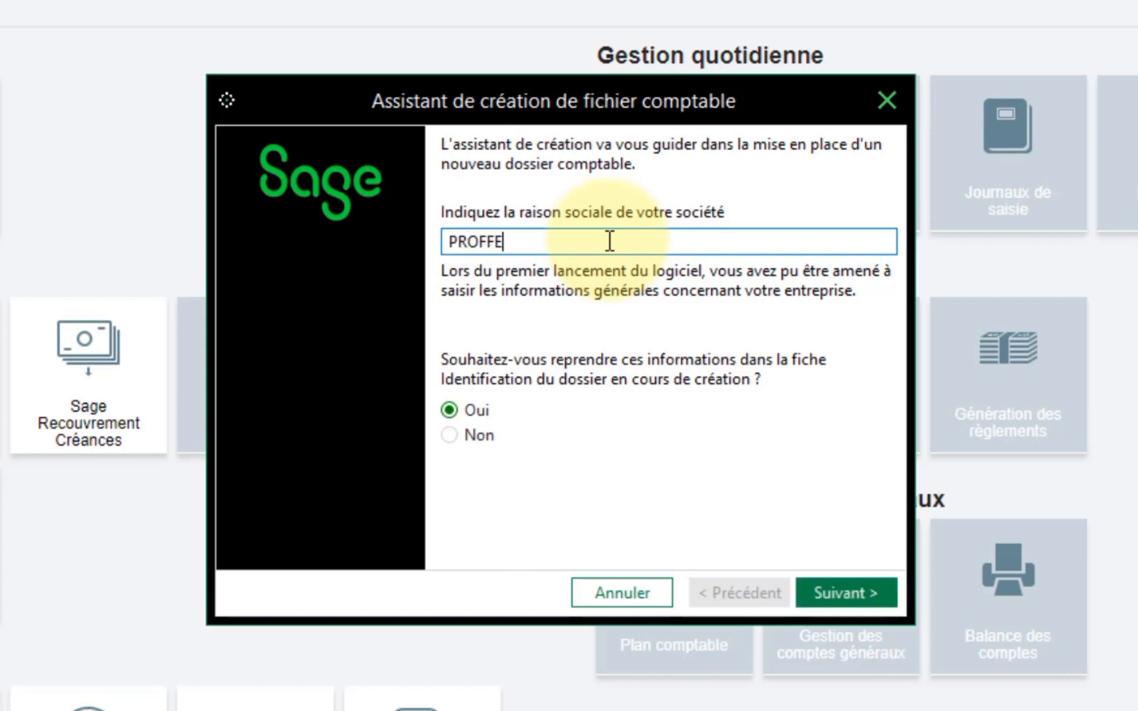
{"action": "type", "text": "ST CONSULTING"}
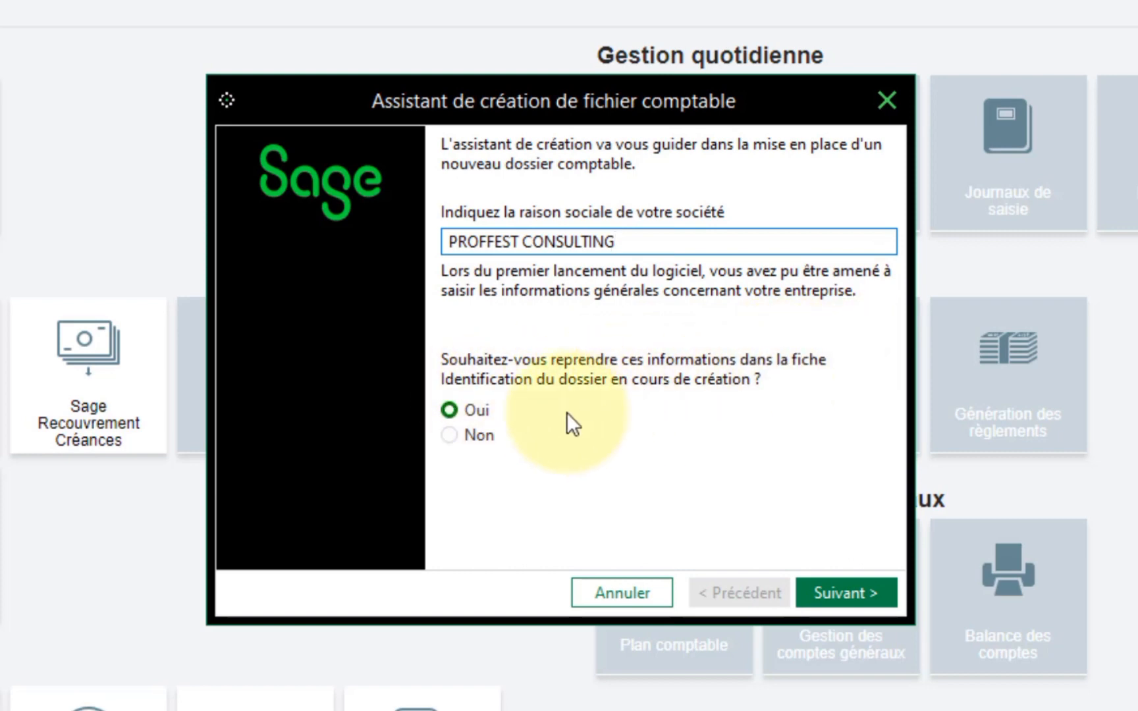
{"action": "left_click", "coordinate": [465, 433]}
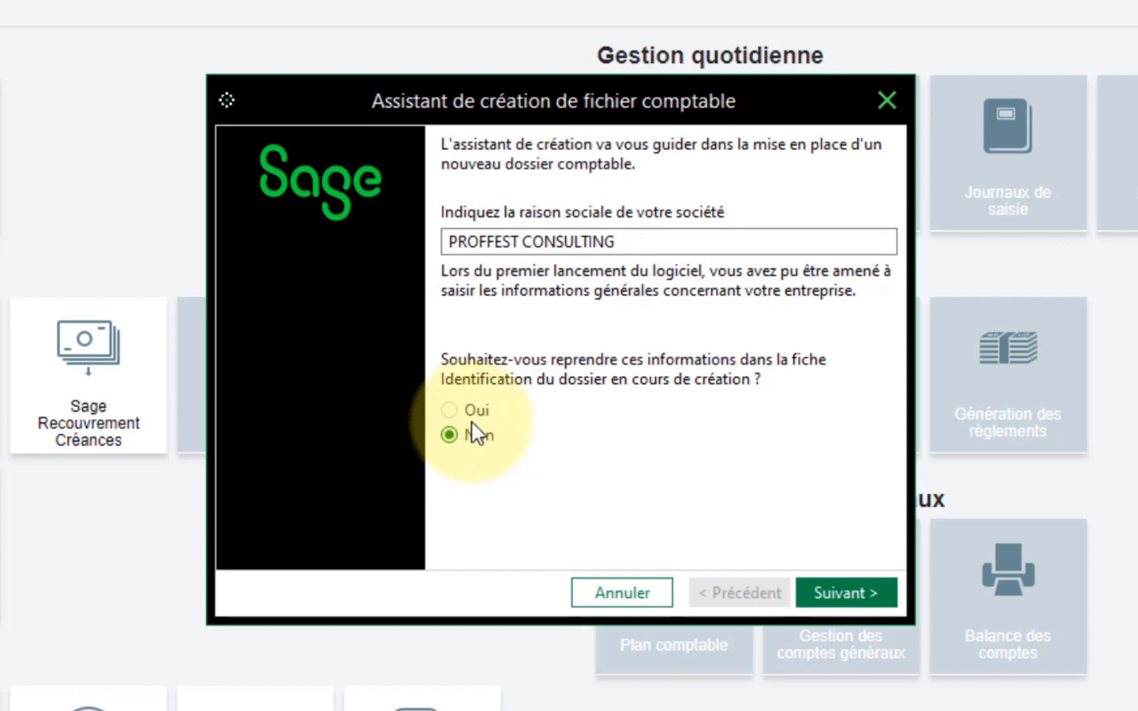
{"action": "left_click_drag", "start_coordinate": [642, 241], "coordinate": [413, 254]}
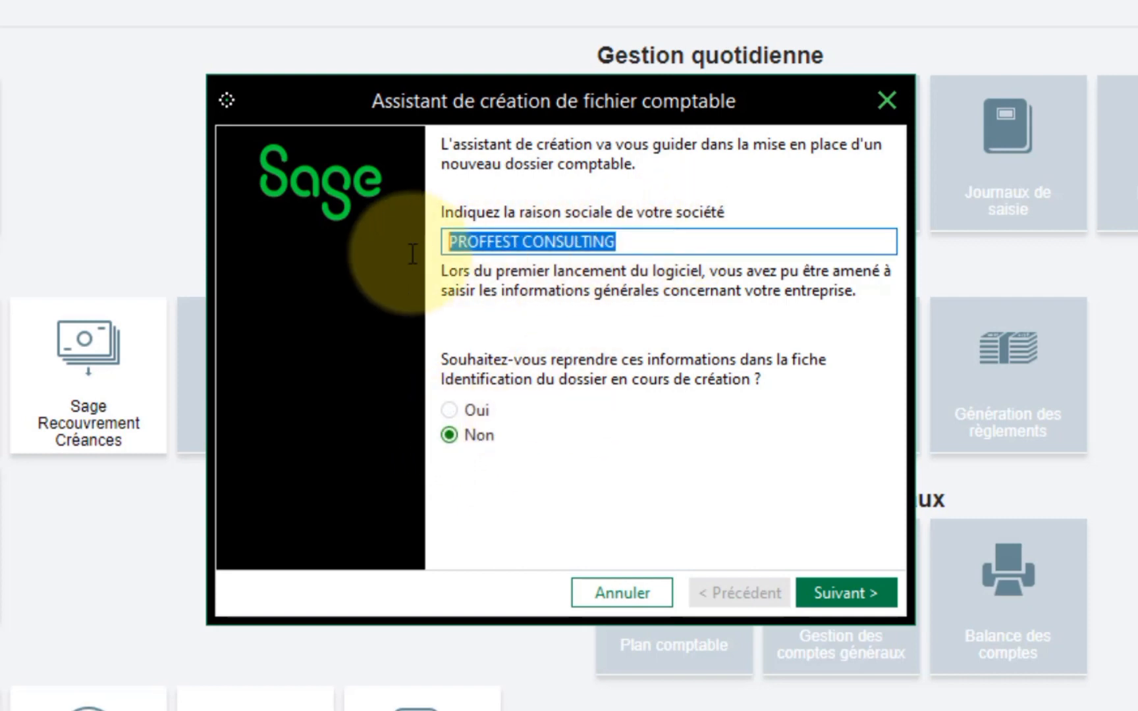
{"action": "left_click", "coordinate": [510, 242]}
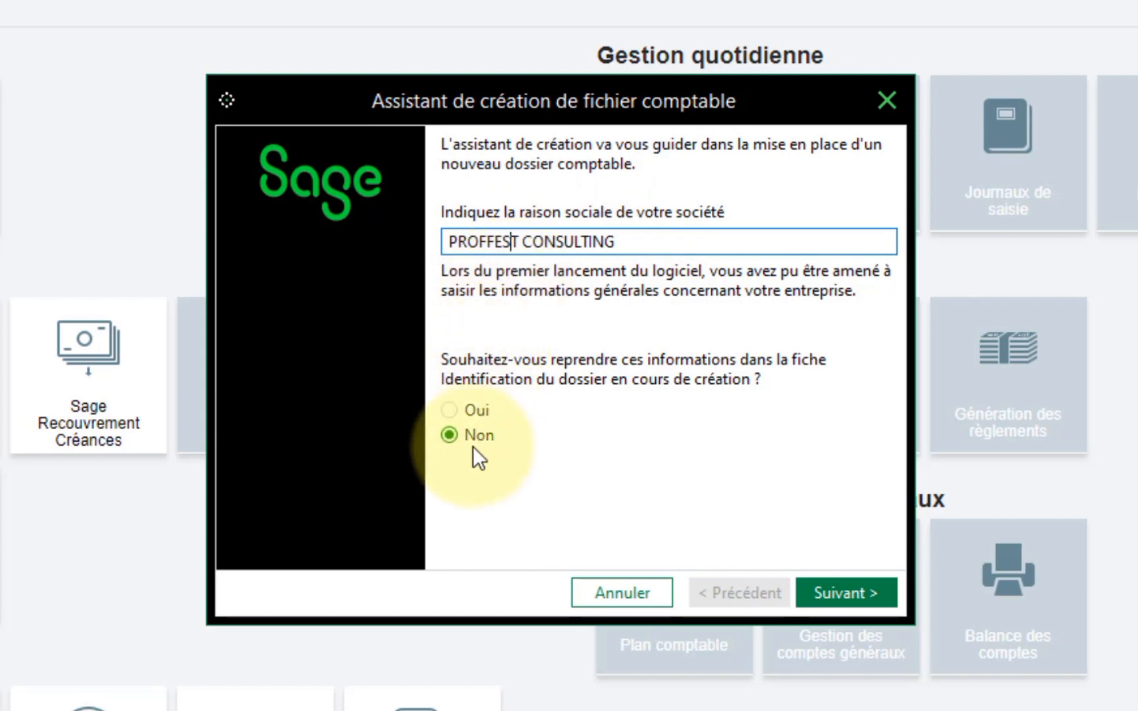
{"action": "left_click", "coordinate": [840, 596]}
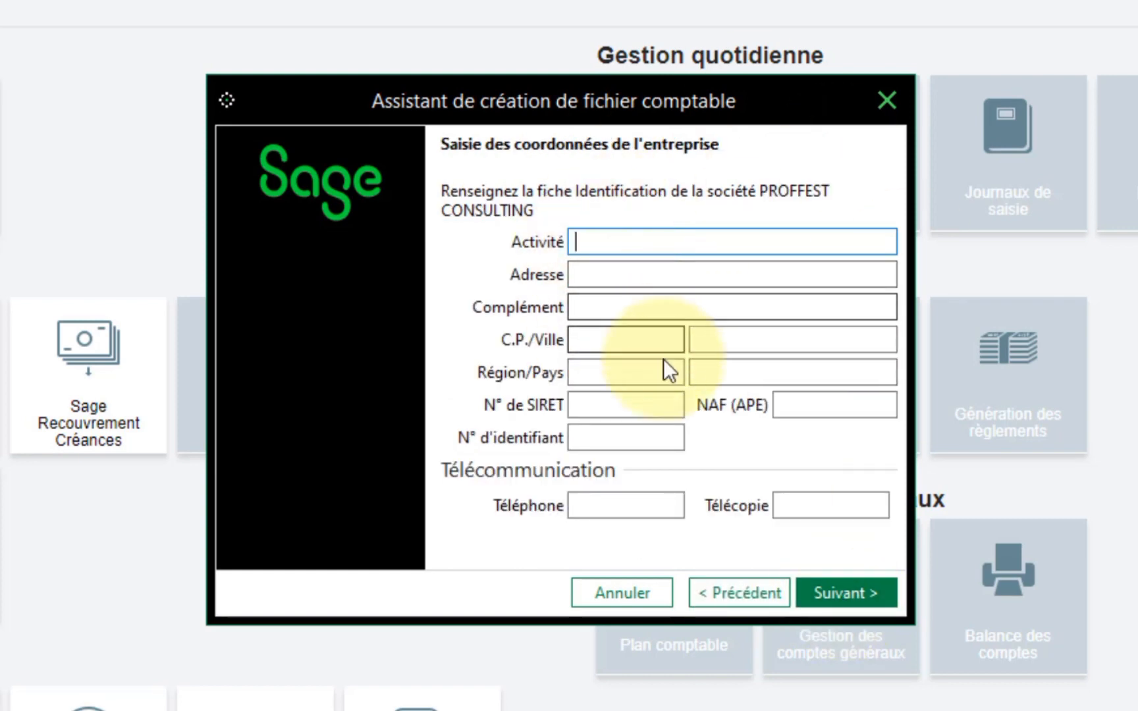
{"action": "left_click", "coordinate": [743, 596]}
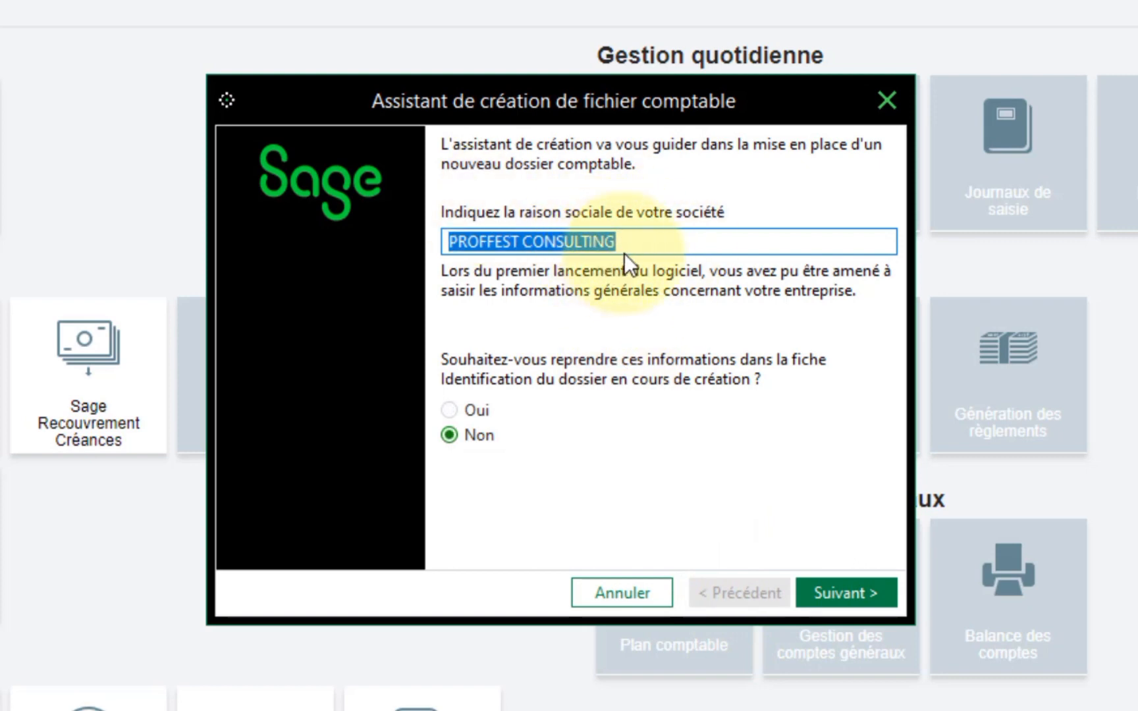
- Enter SERVICE COMPTABLE as the activity, then the street address and address complement
{"action": "left_click", "coordinate": [839, 595]}
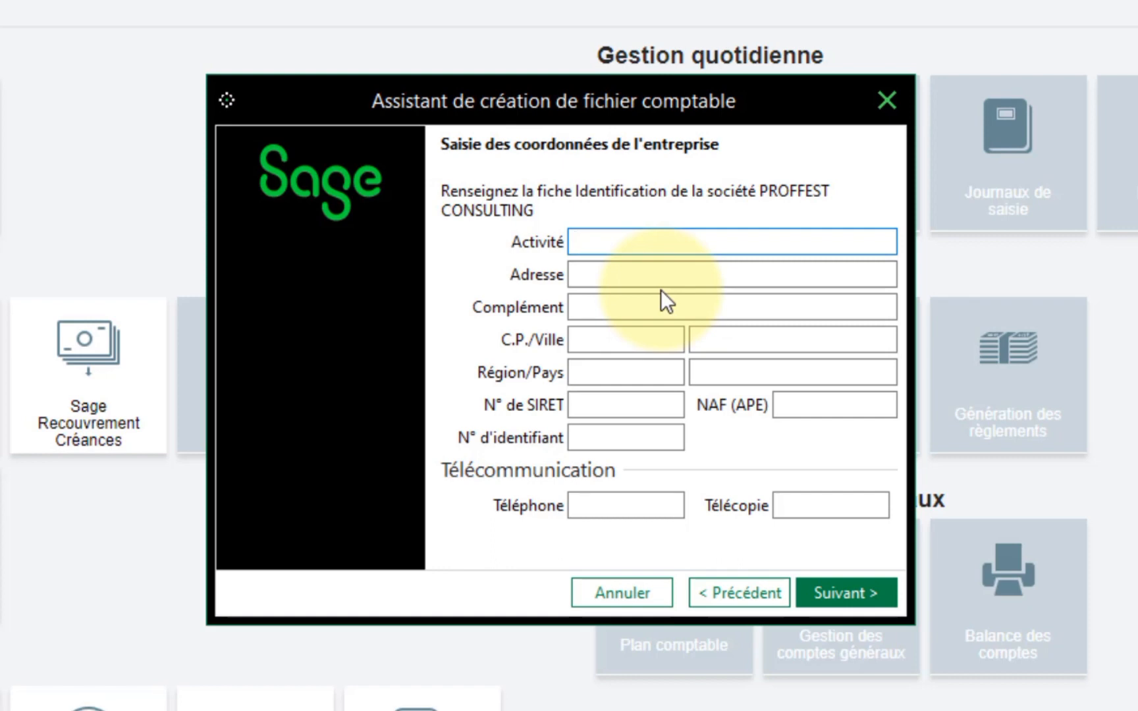
{"action": "type", "text": "SERVICE COMPTABLE"}
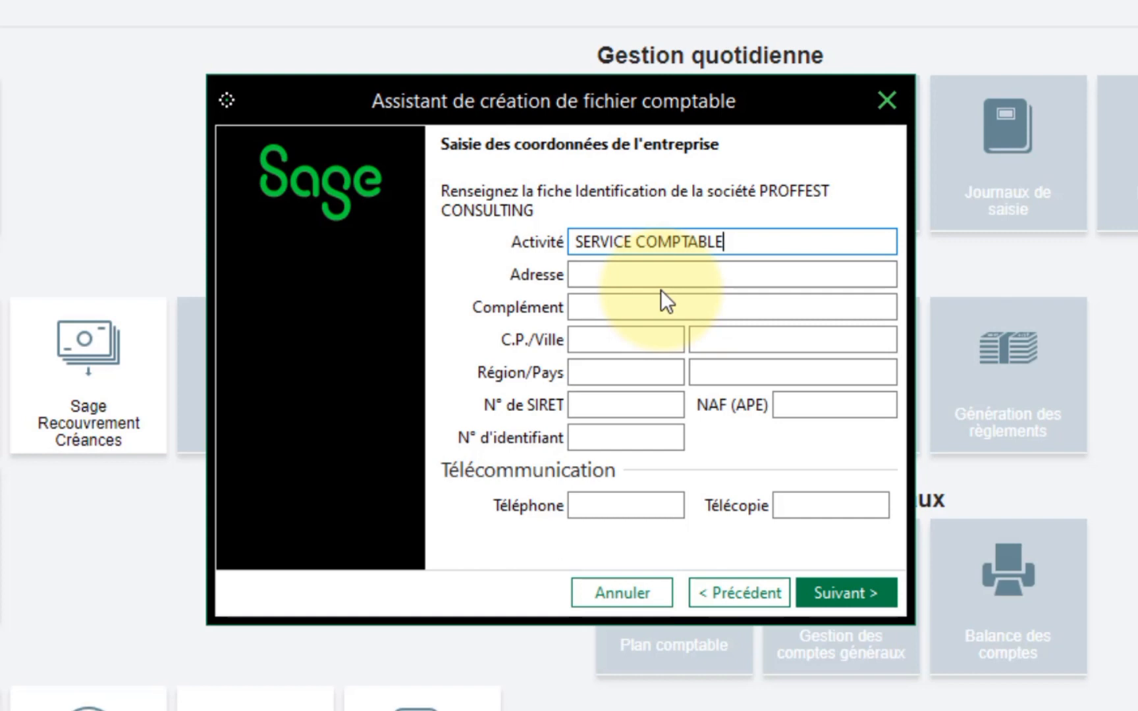
{"action": "key", "text": "Tab"}
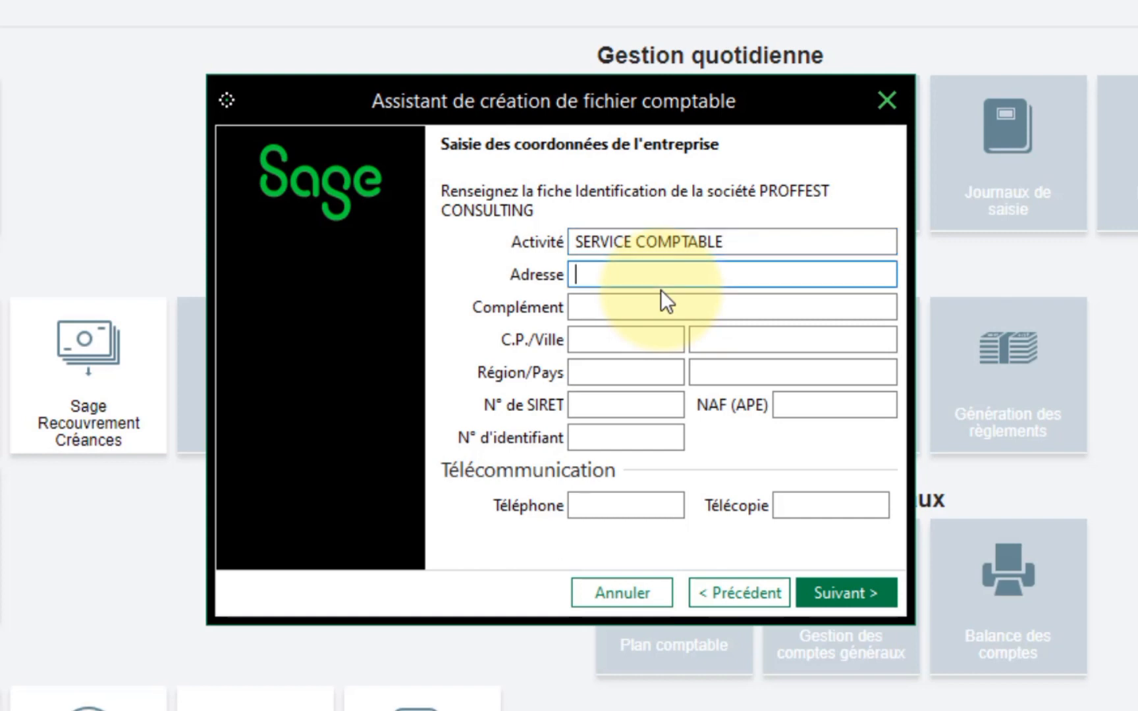
{"action": "type", "text": "RONDPOINT E"}
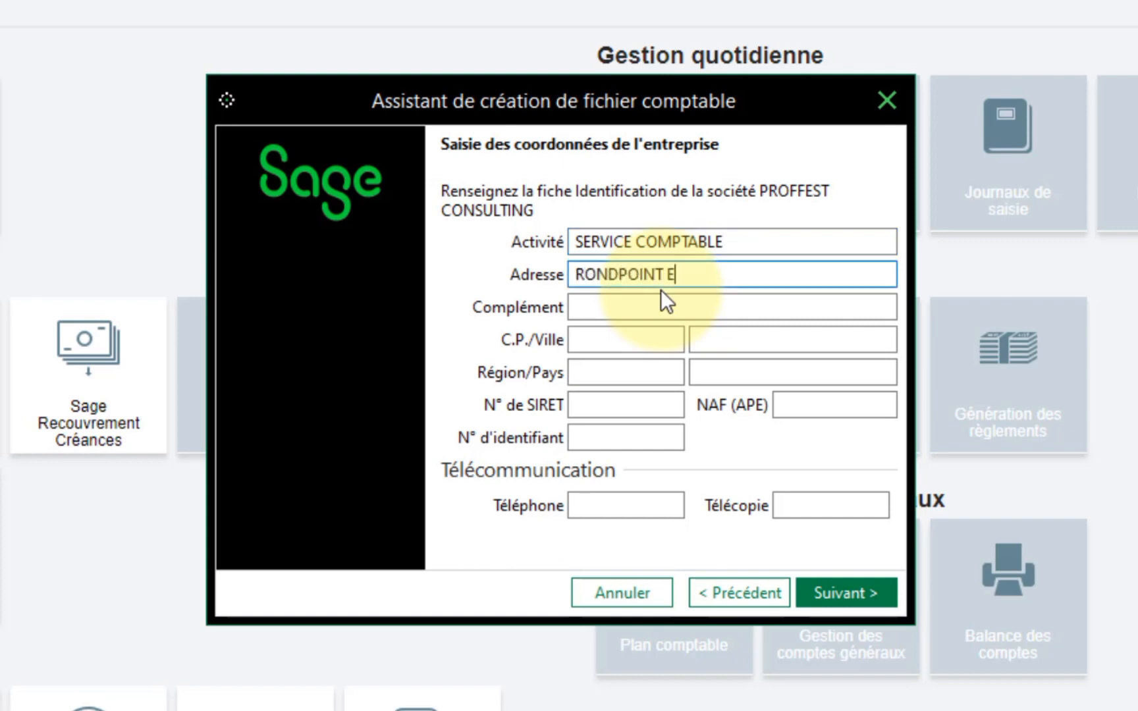
{"action": "type", "text": "XPRESS"}
{"action": "key", "text": "Tab"}
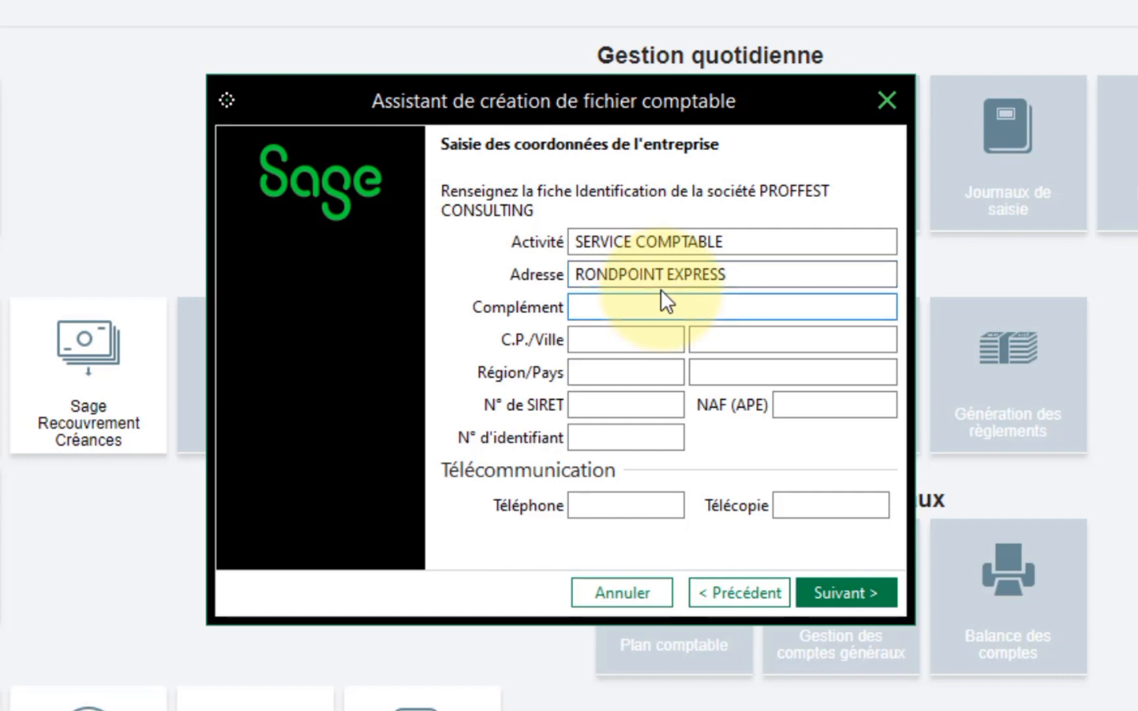
{"action": "type", "text": "ENTREE SAI"}
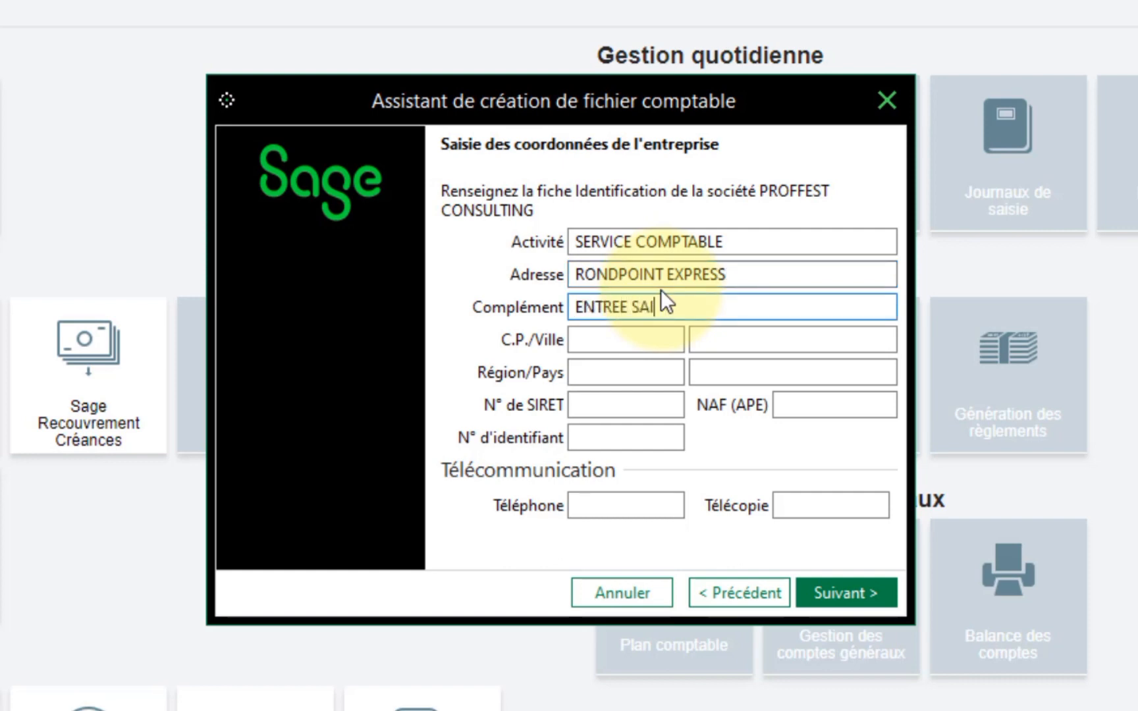
{"action": "type", "text": "N MARC"}
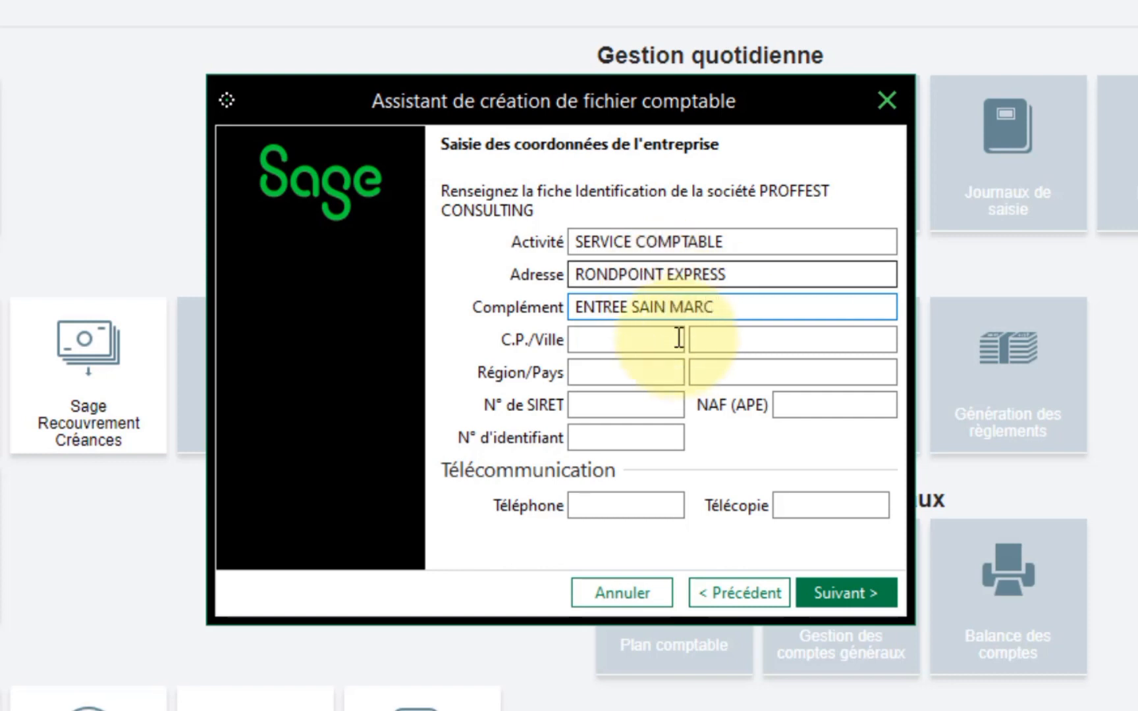
- Fix the spacing in the street address and move on to the postal code field
{"action": "left_click_drag", "start_coordinate": [808, 274], "coordinate": [544, 284]}
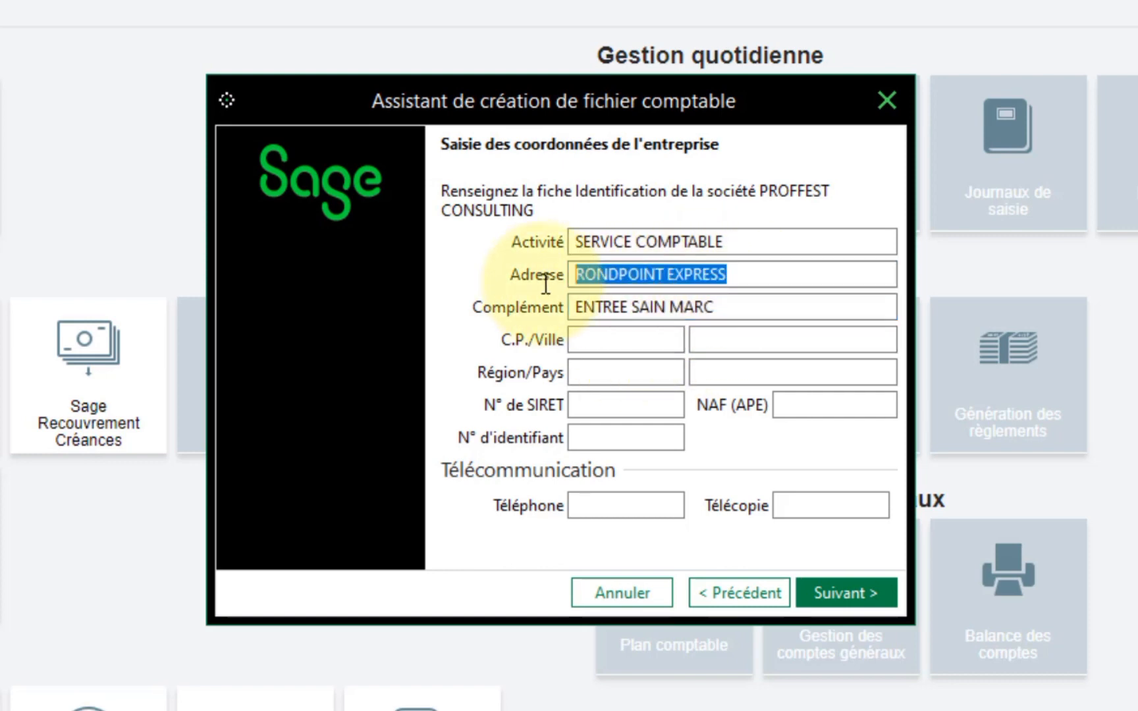
{"action": "left_click", "coordinate": [623, 277]}
{"action": "type", "text": "-"}
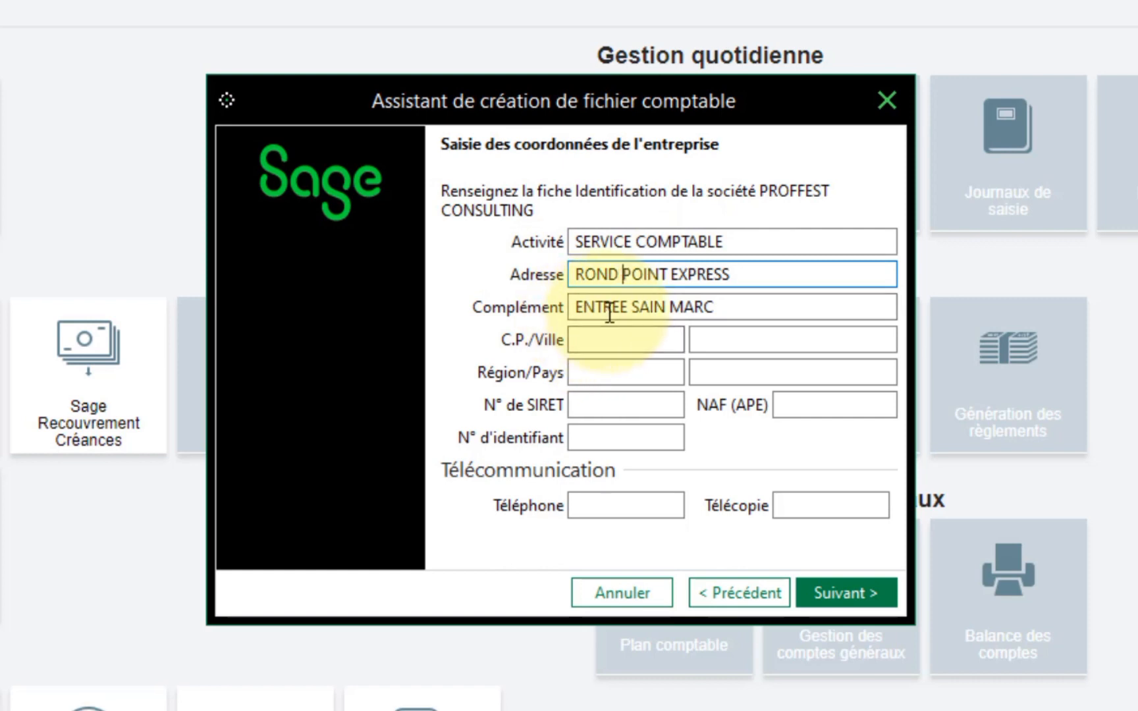
{"action": "key", "text": "BackSpace"}
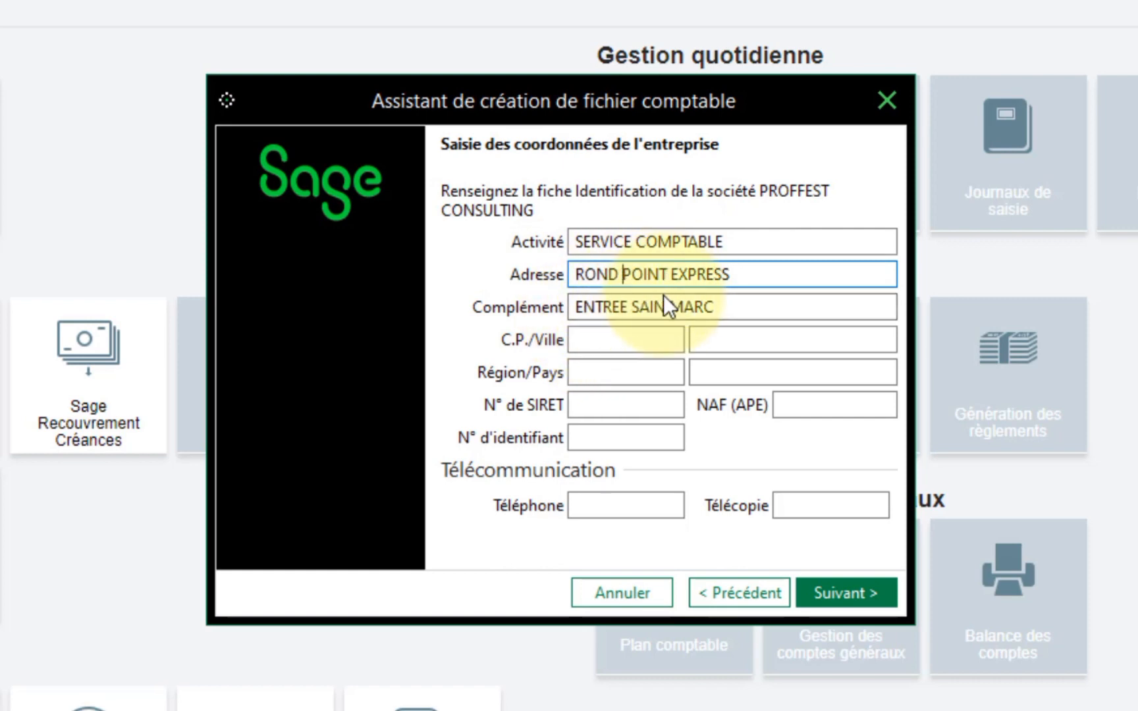
{"action": "left_click", "coordinate": [753, 280]}
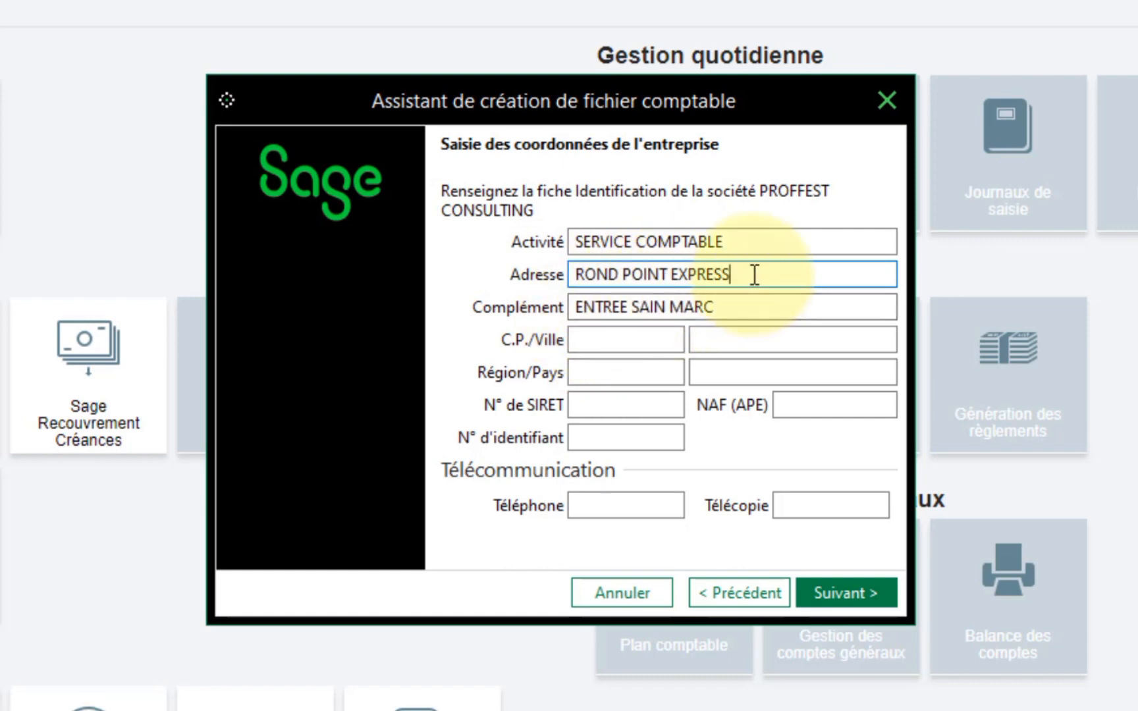
{"action": "left_click", "coordinate": [756, 310]}
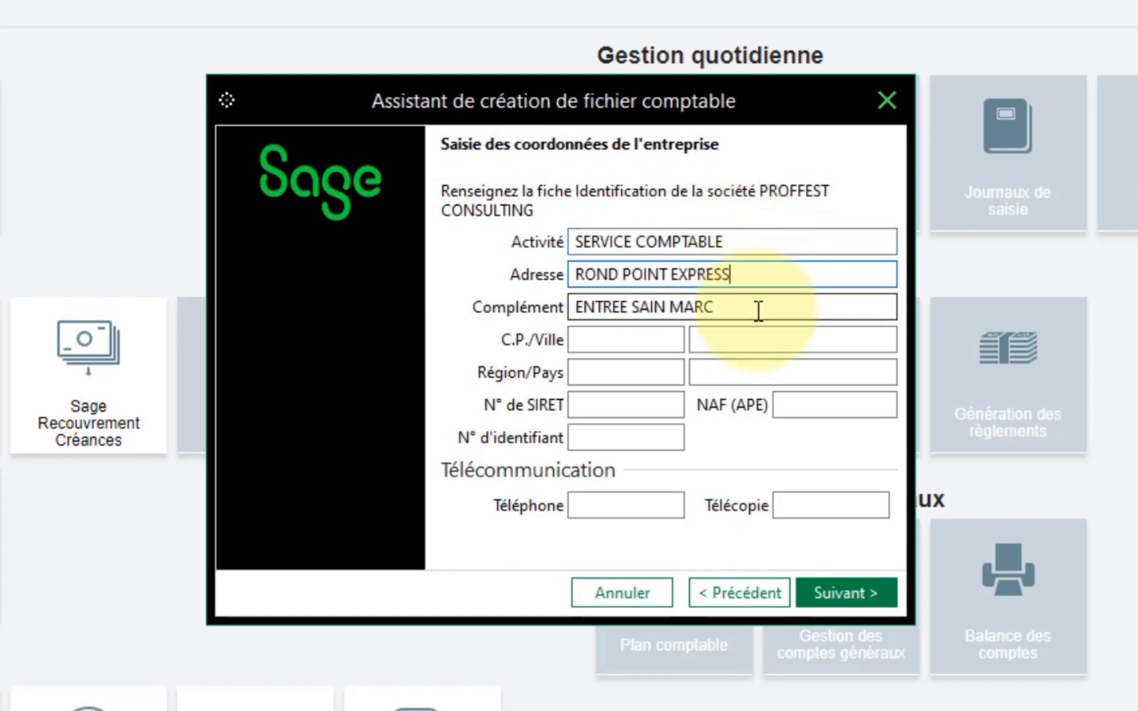
{"action": "left_click", "coordinate": [745, 243]}
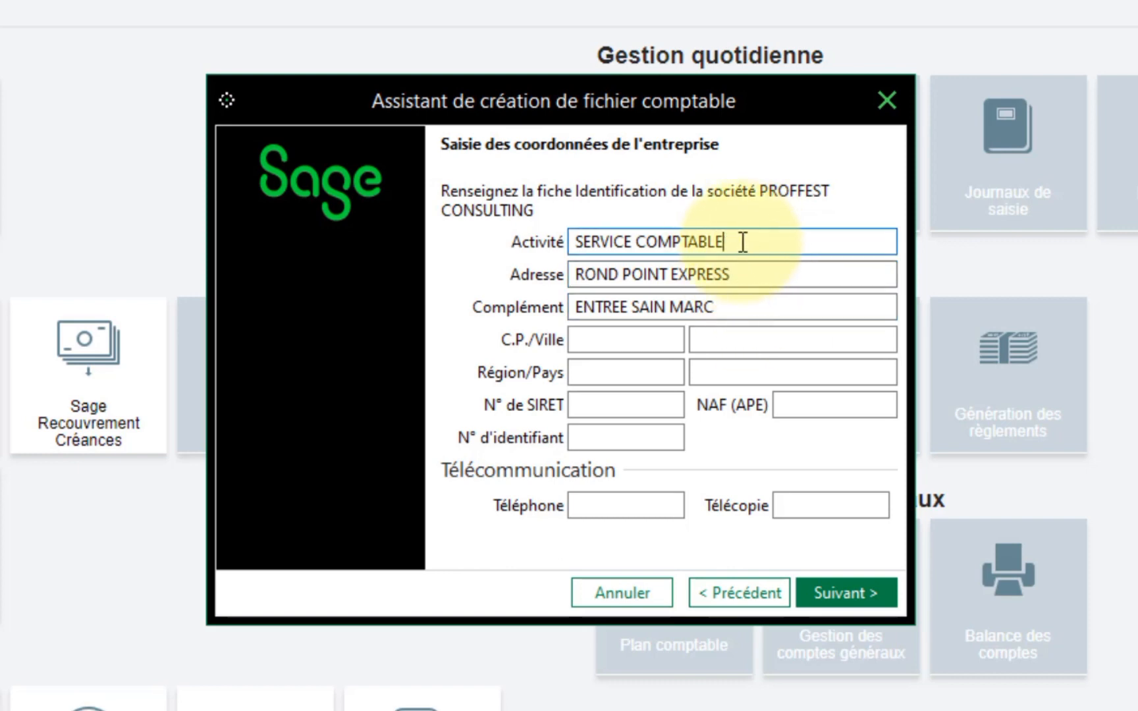
{"action": "key", "text": "Tab"}
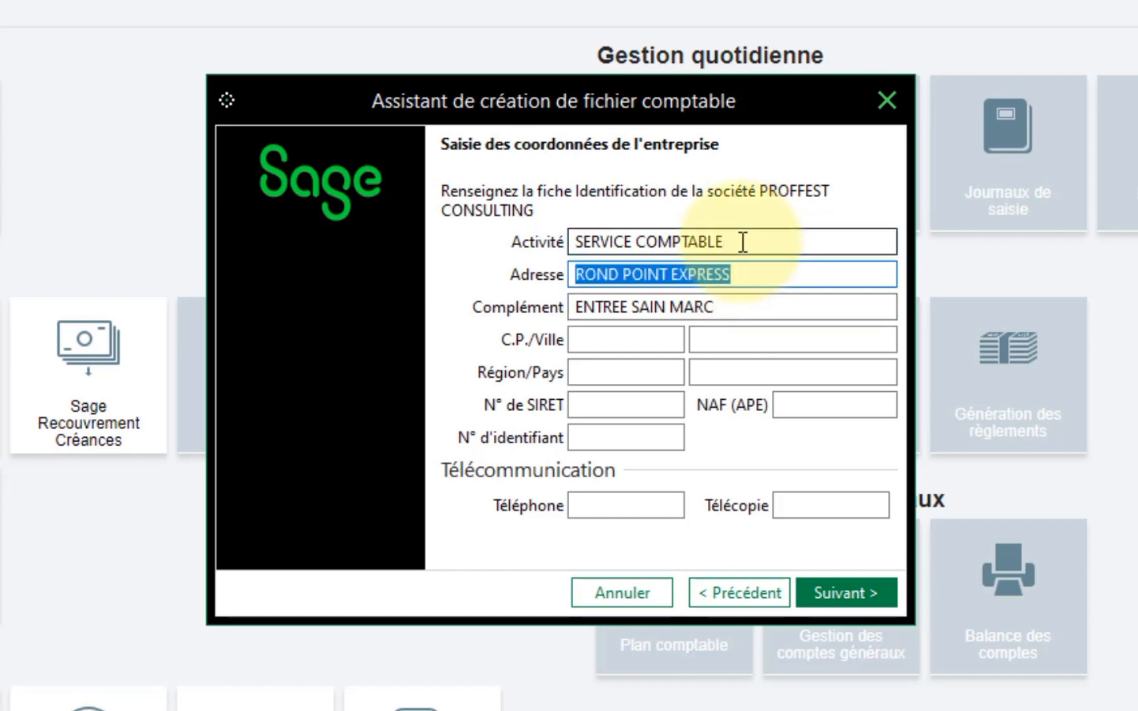
{"action": "key", "text": "Tab"}
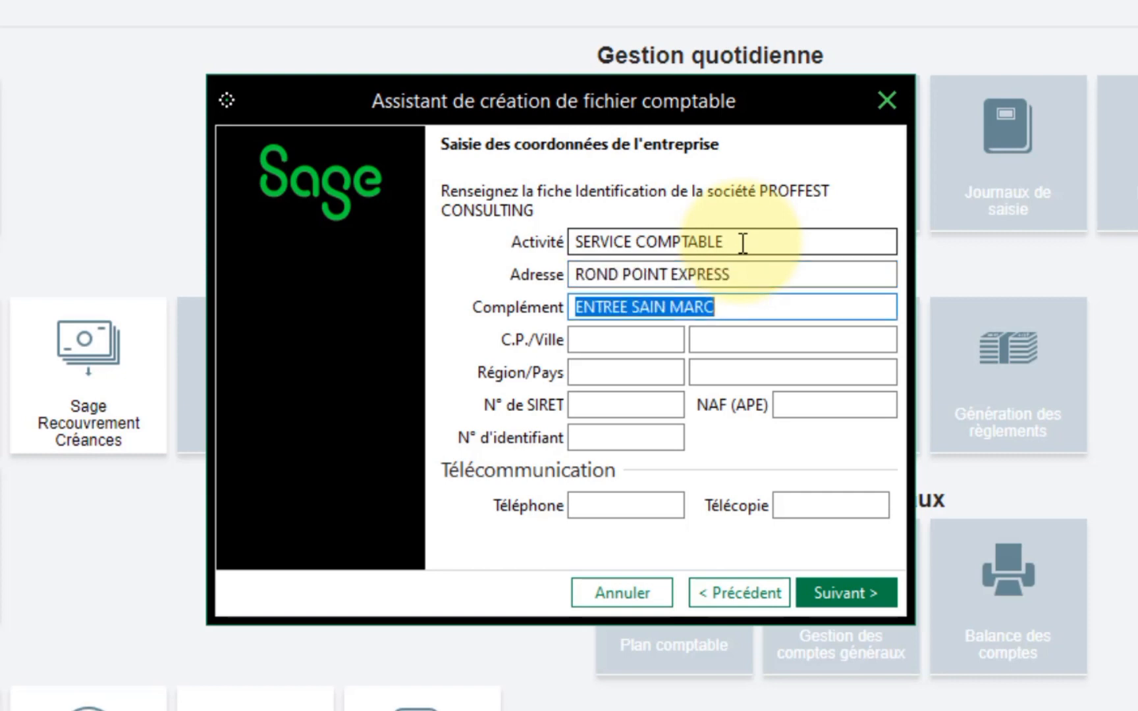
{"action": "key", "text": "shift+Tab"}
{"action": "key", "text": "shift+Tab"}
{"action": "key", "text": "Tab"}
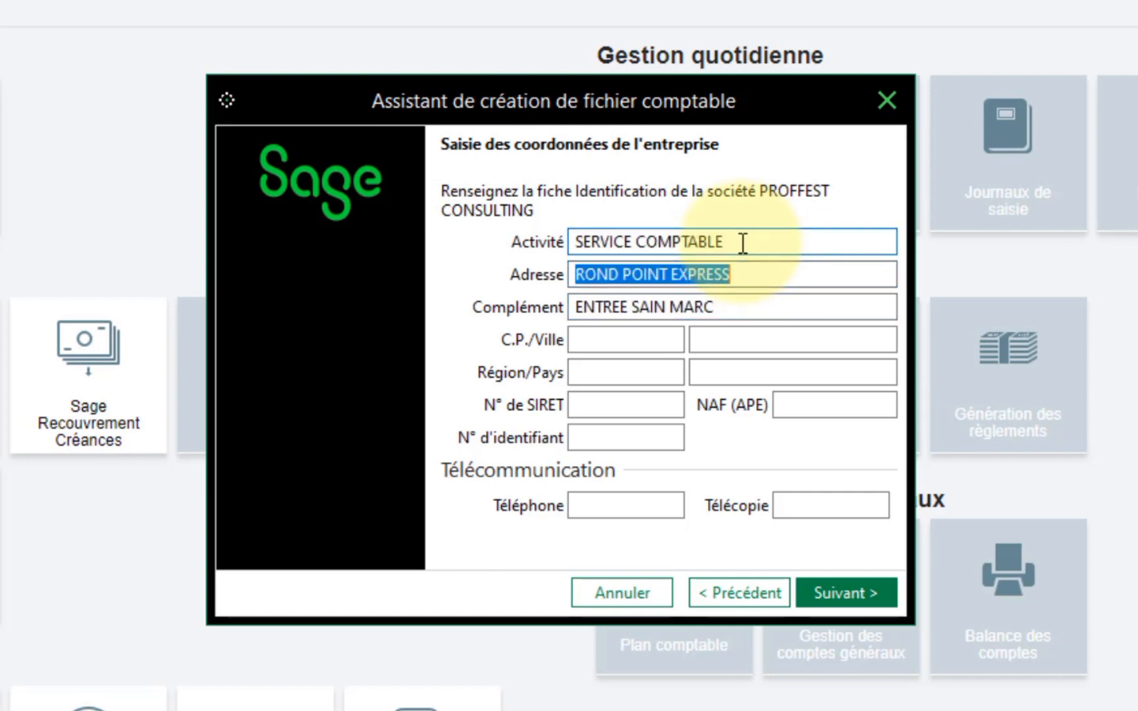
{"action": "key", "text": "Tab"}
{"action": "key", "text": "Tab"}
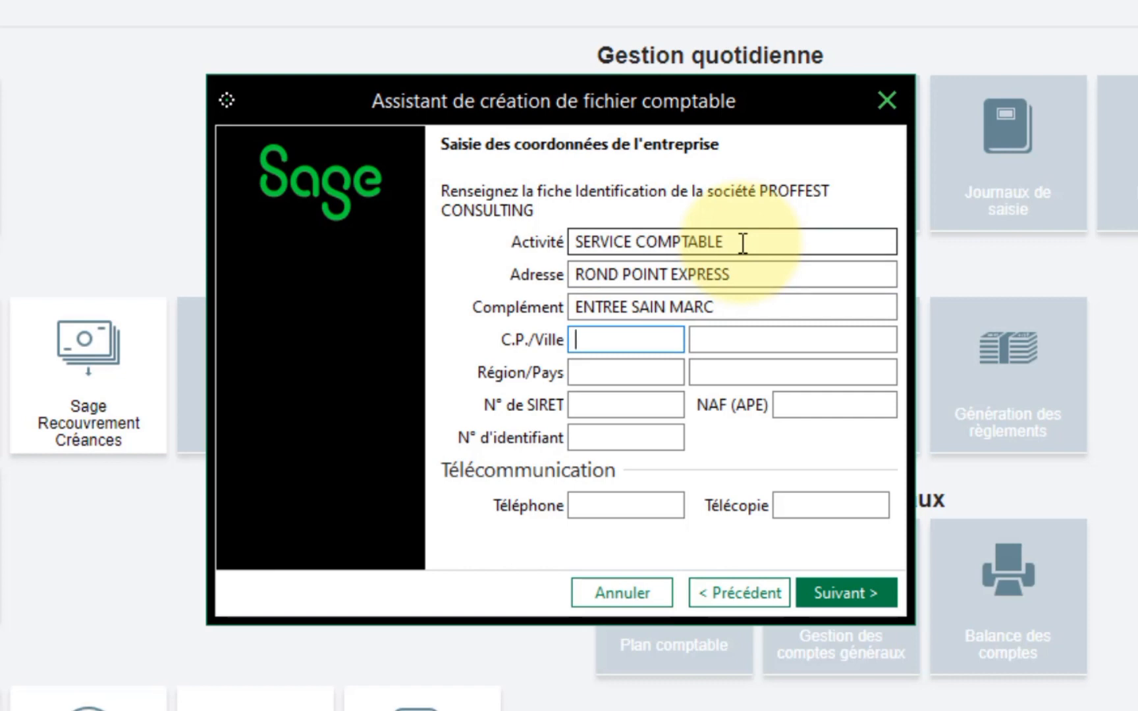
- Fill in postal code 0000, city YAOUNDE, region NTRE and country CAMEROON
{"action": "type", "text": "0000"}
{"action": "key", "text": "Tab"}
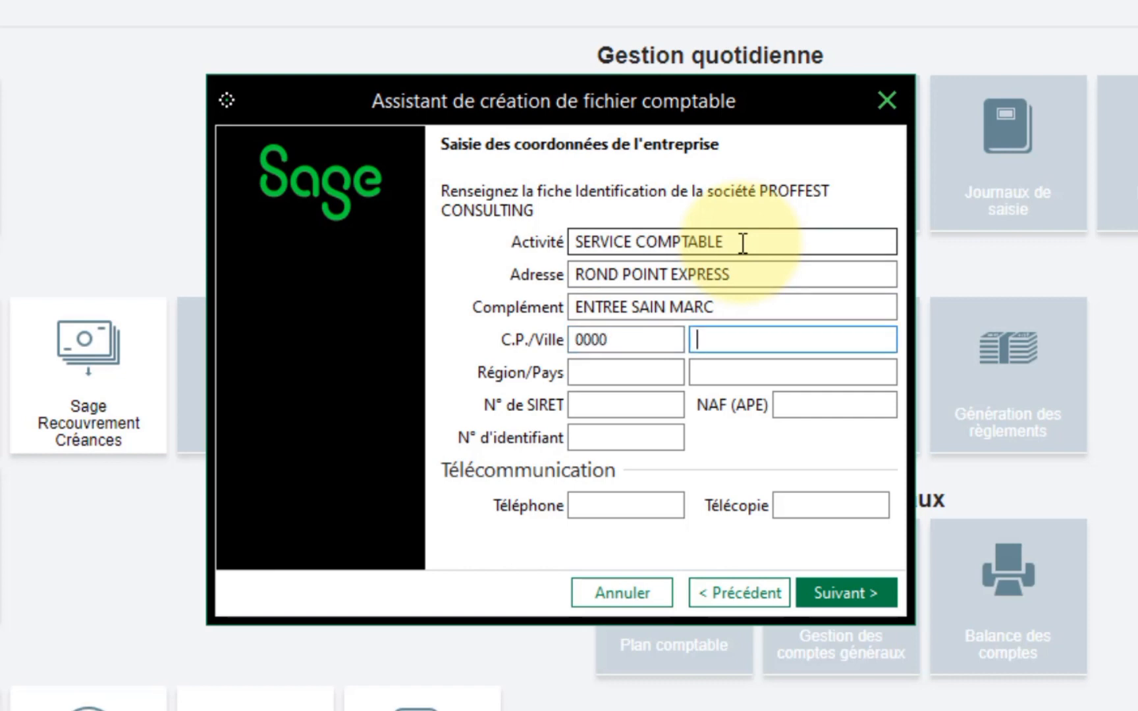
{"action": "type", "text": "YAOUNDE"}
{"action": "key", "text": "Tab"}
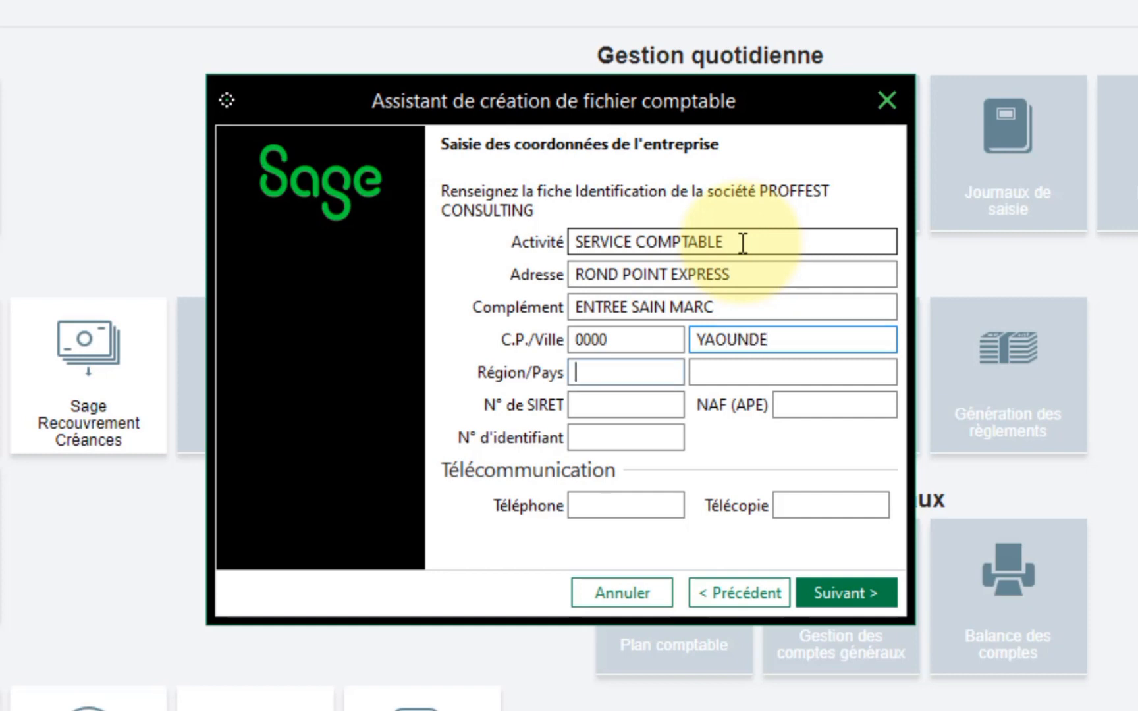
{"action": "type", "text": "NTRE"}
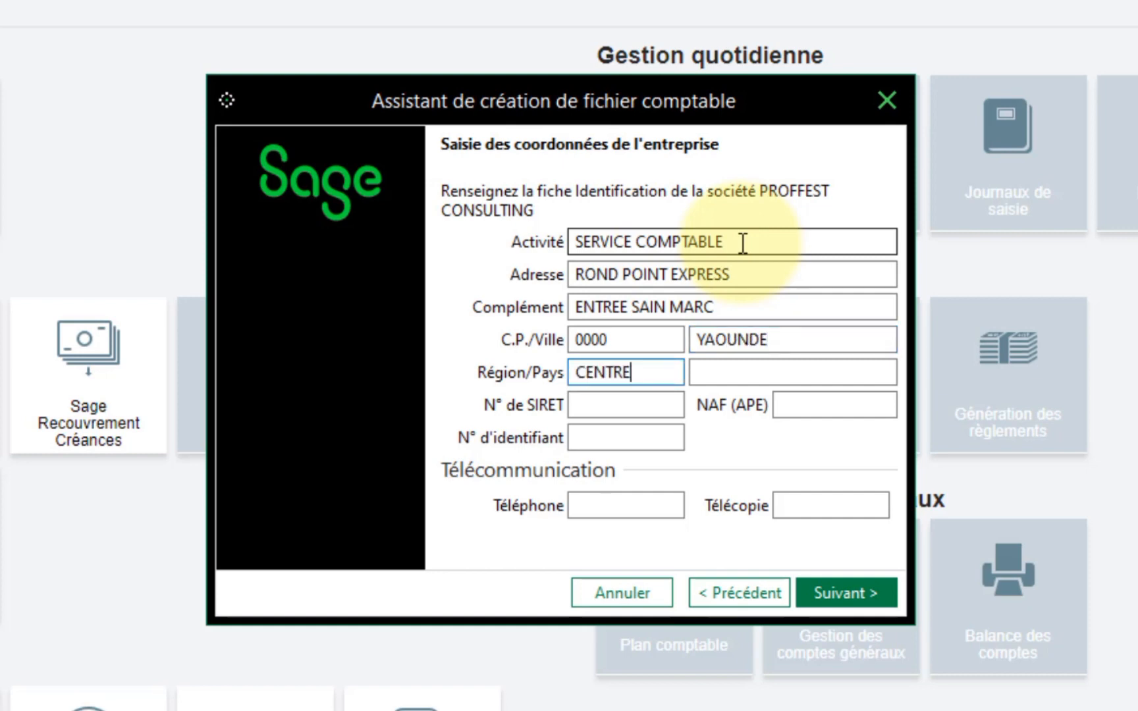
{"action": "key", "text": "Tab"}
{"action": "type", "text": "CAME"}
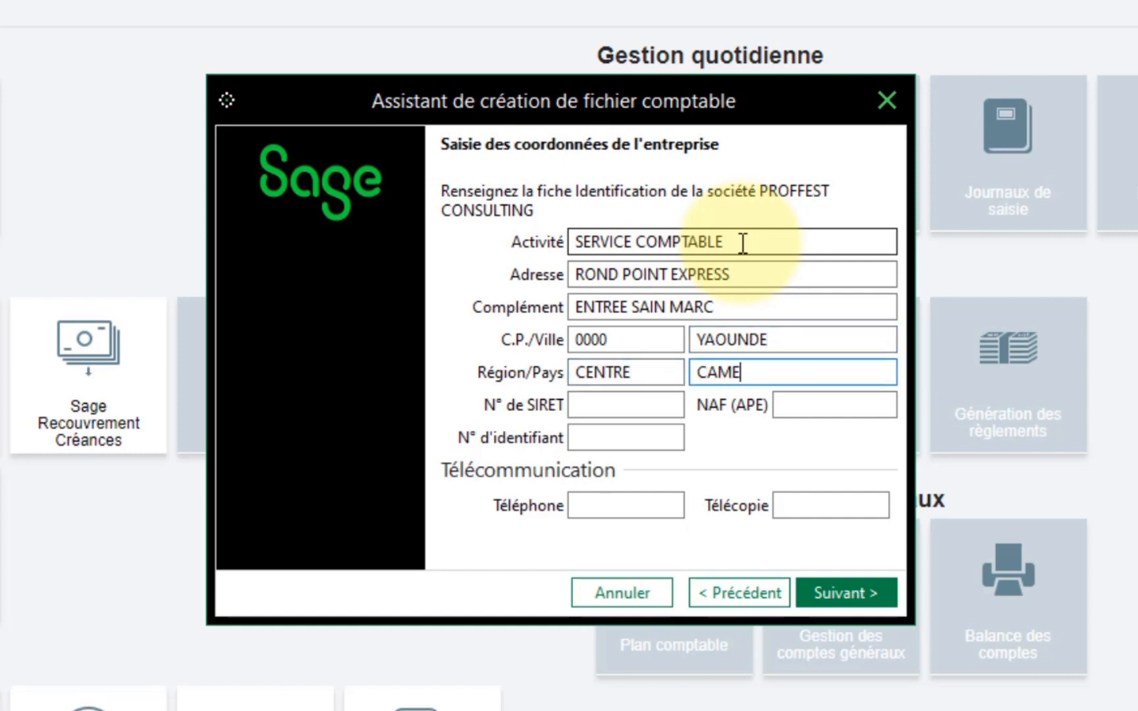
{"action": "type", "text": "ROON"}
{"action": "key", "text": "Tab"}
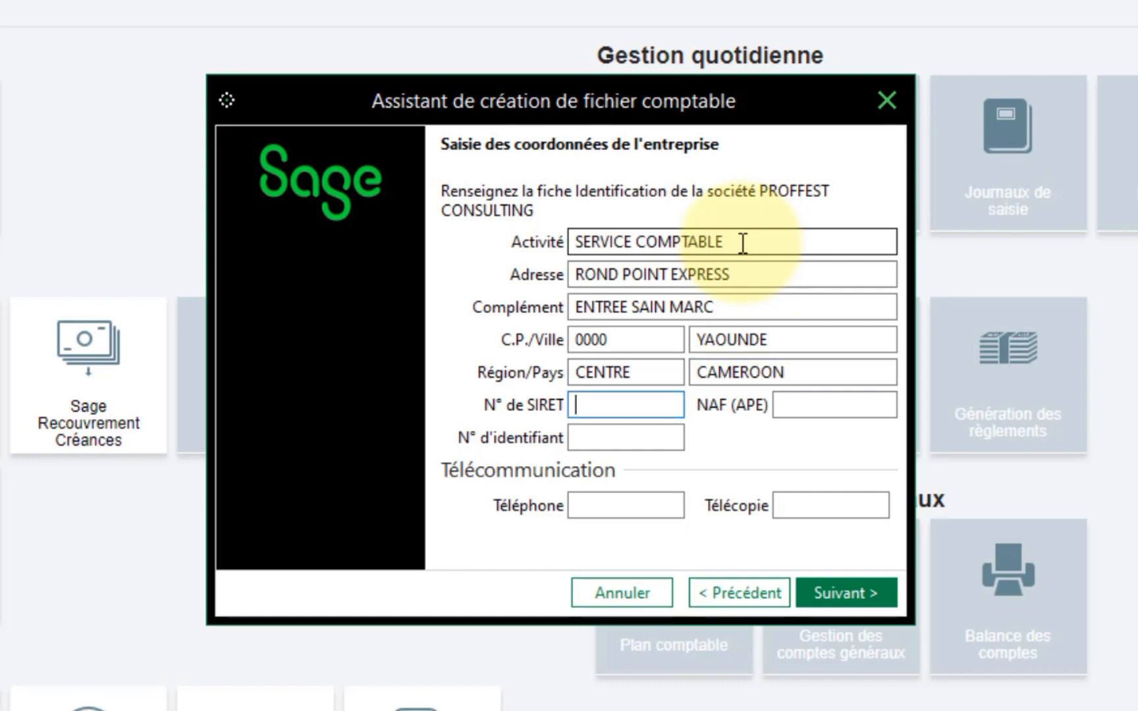
- Enter placeholder SIRET, NAF and identifier numbers plus the company phone number, then continue
{"action": "type", "text": "0000"}
{"action": "key", "text": "Tab"}
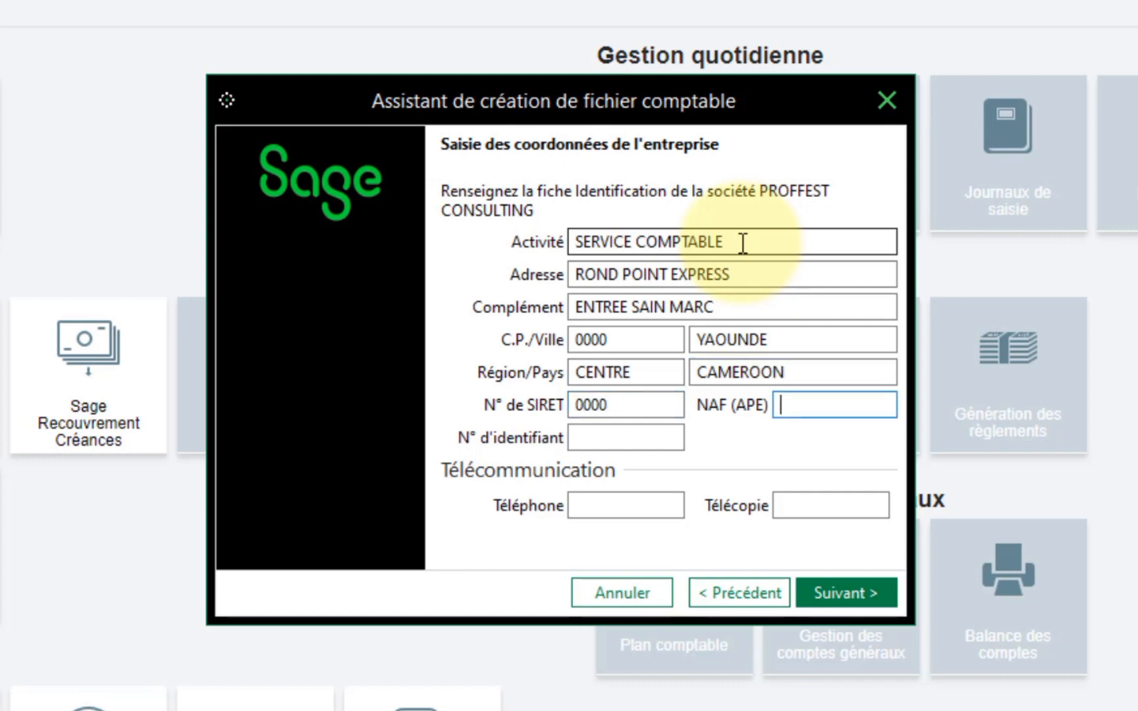
{"action": "type", "text": "000"}
{"action": "key", "text": "Tab"}
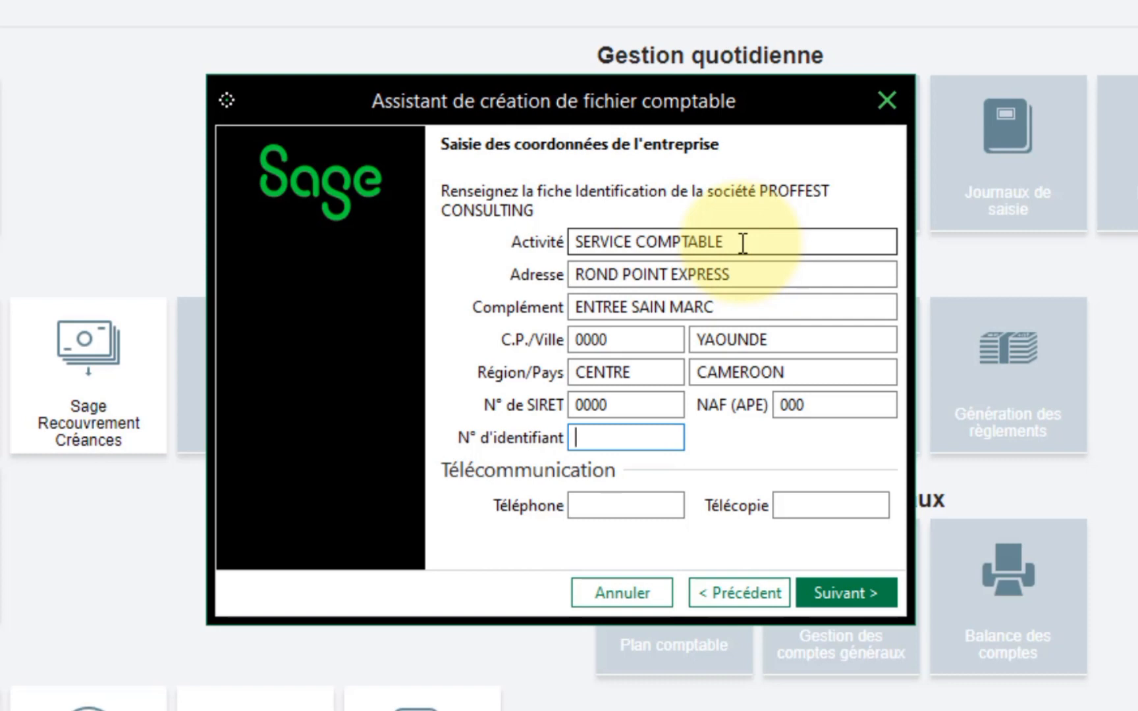
{"action": "type", "text": "000000"}
{"action": "key", "text": "Tab"}
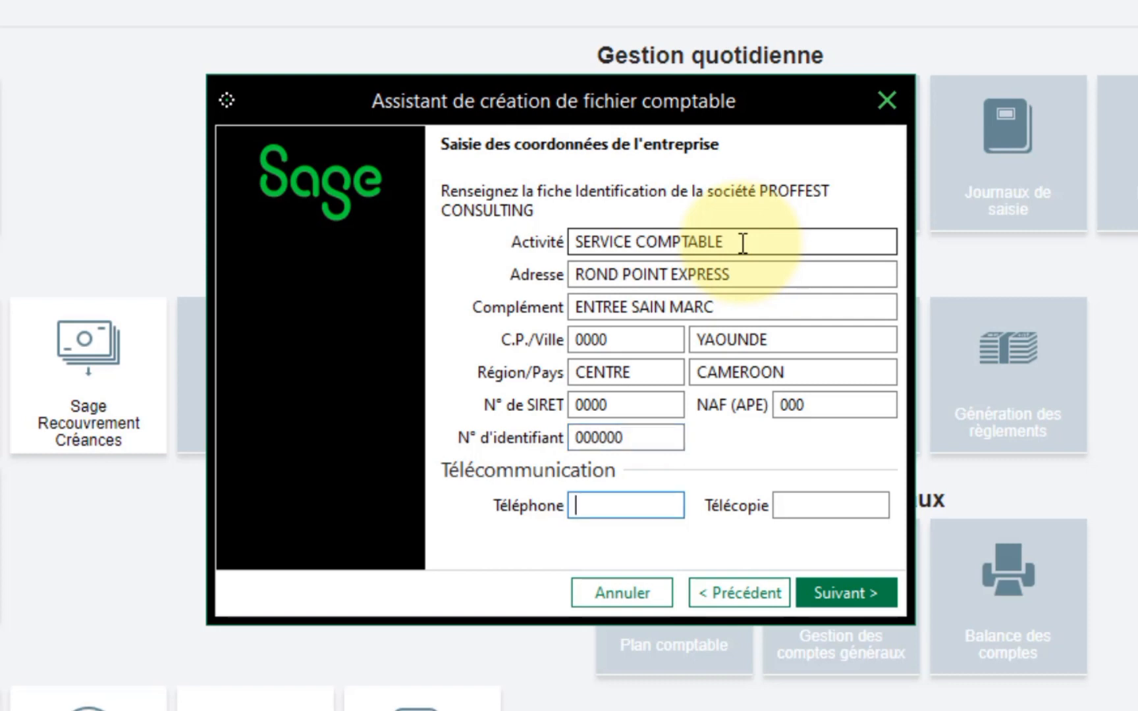
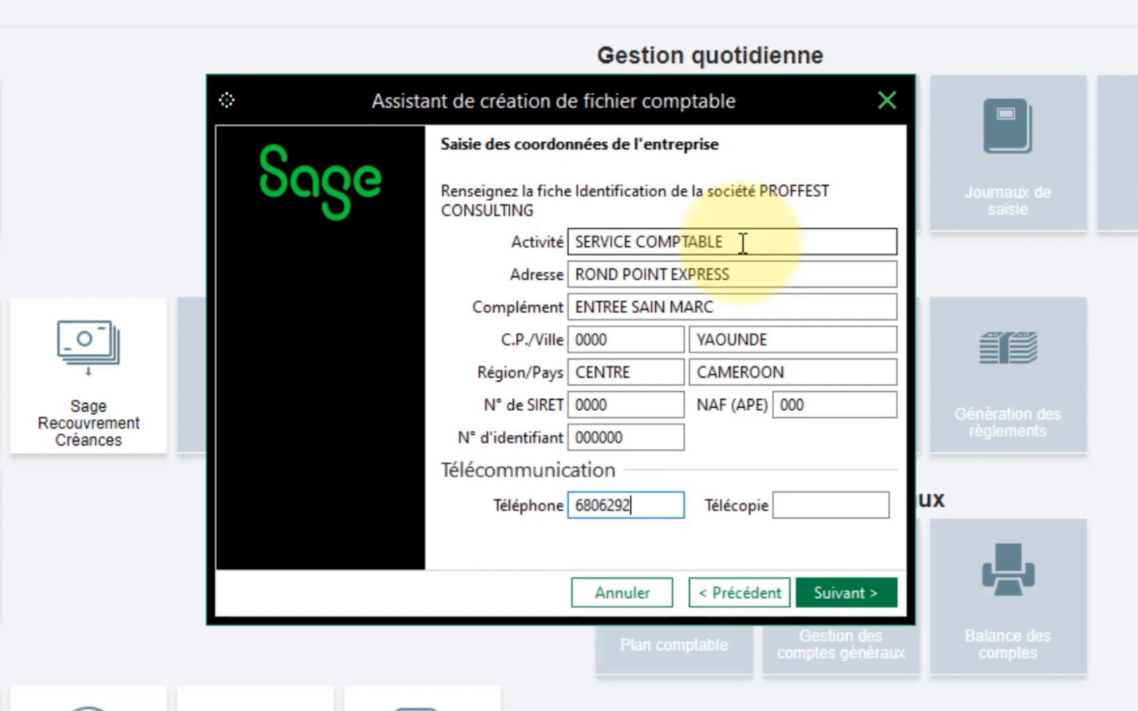
{"action": "left_click", "coordinate": [825, 591]}
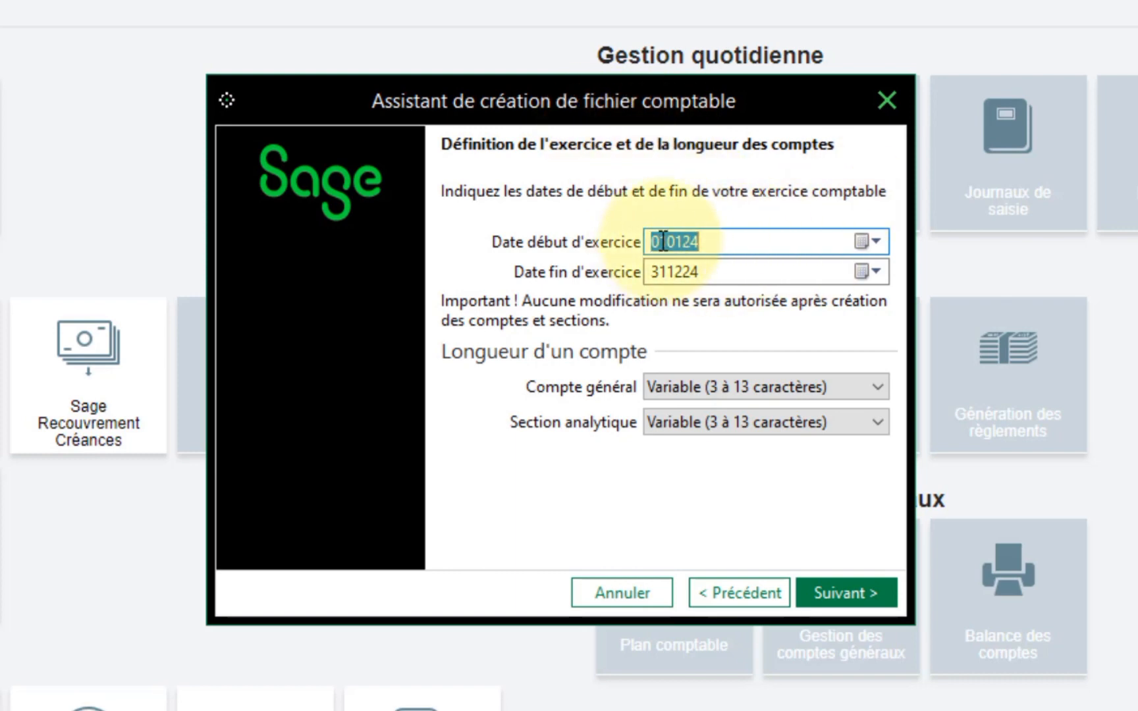
{"action": "type", "text": "010124"}
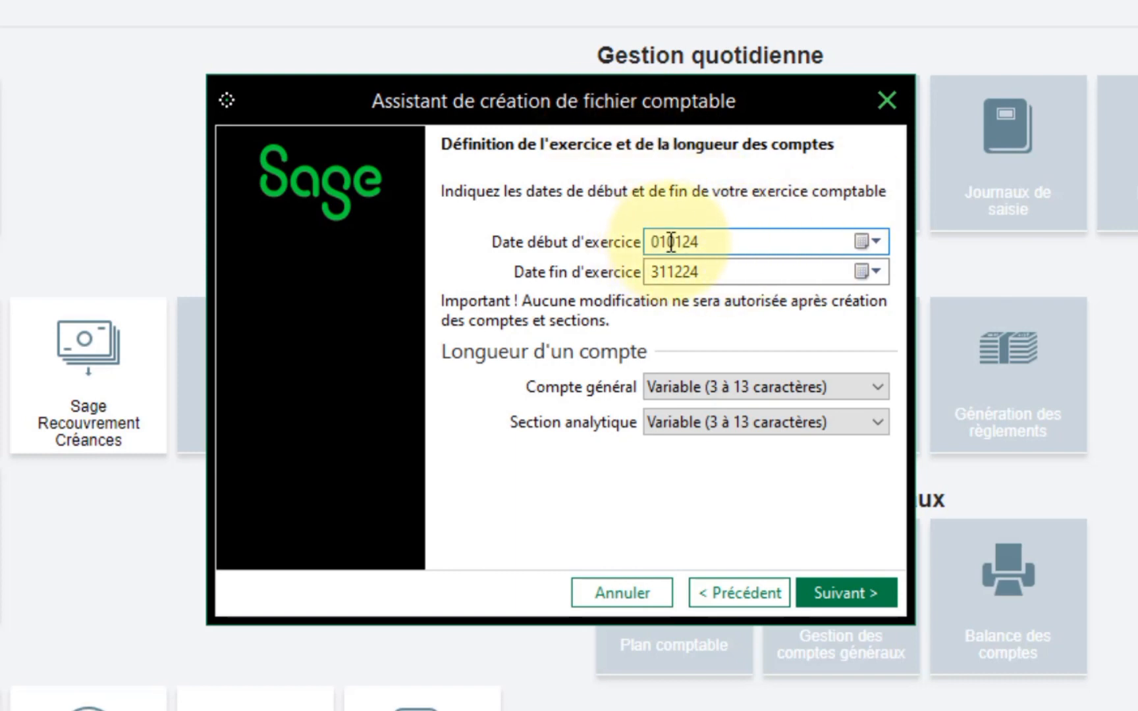
{"action": "left_click", "coordinate": [712, 280]}
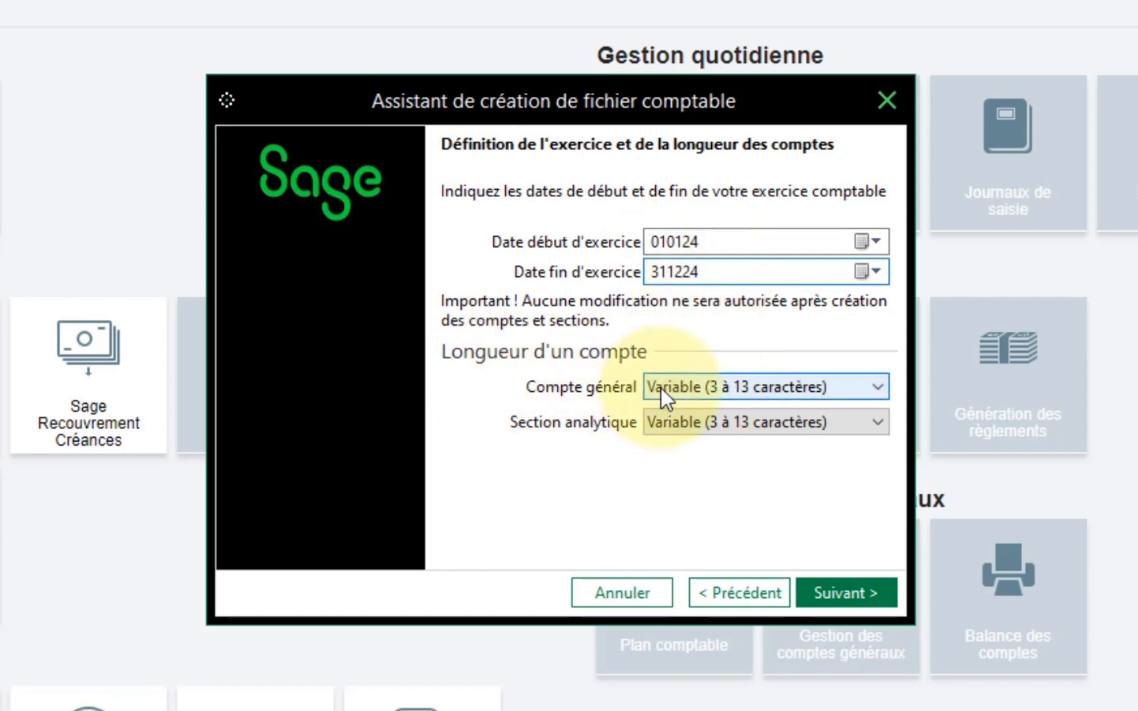
{"action": "left_click", "coordinate": [721, 381]}
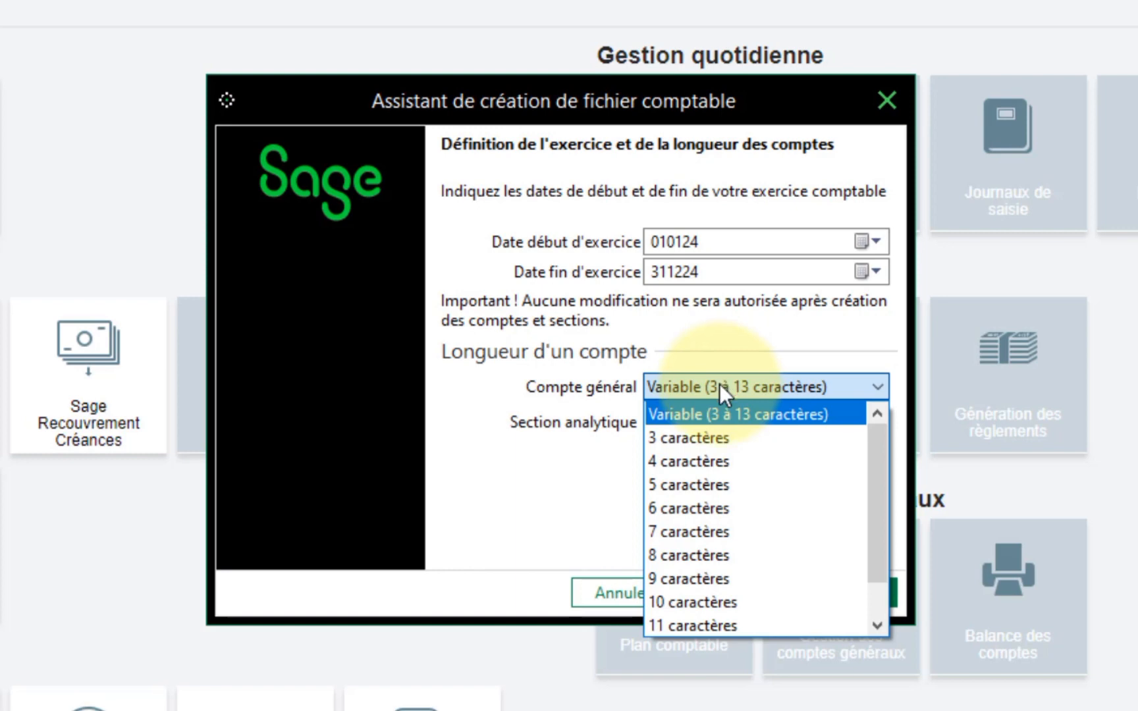
{"action": "left_click", "coordinate": [719, 383]}
{"action": "left_click", "coordinate": [729, 419]}
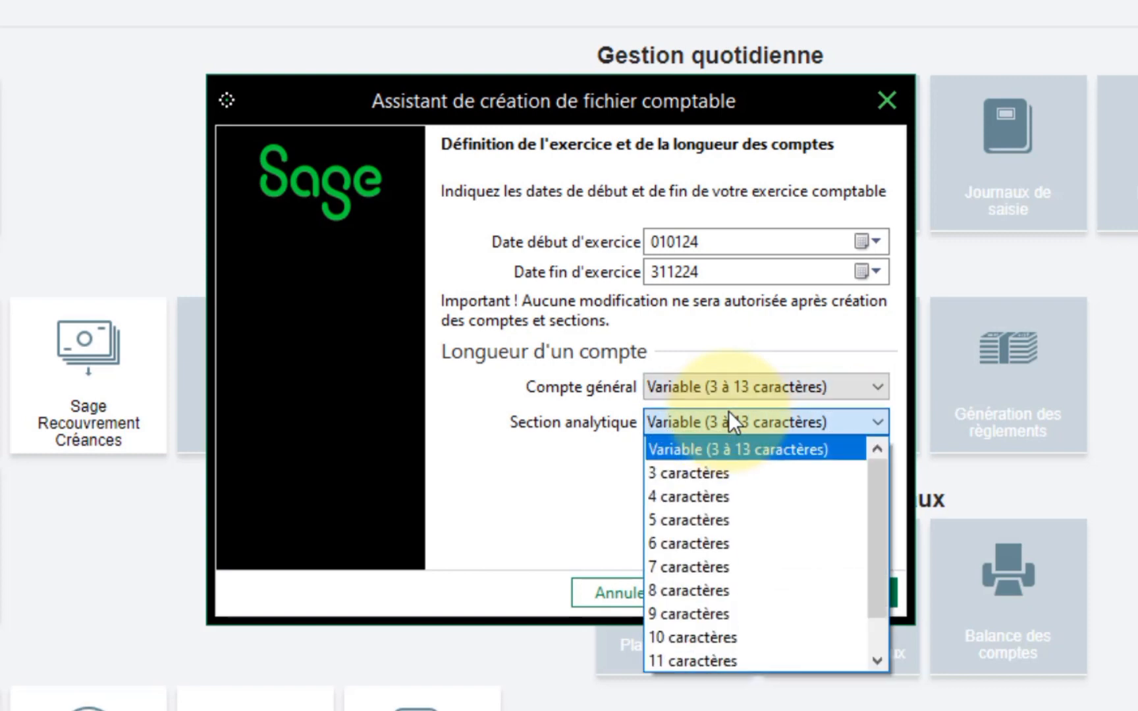
{"action": "left_click", "coordinate": [728, 412]}
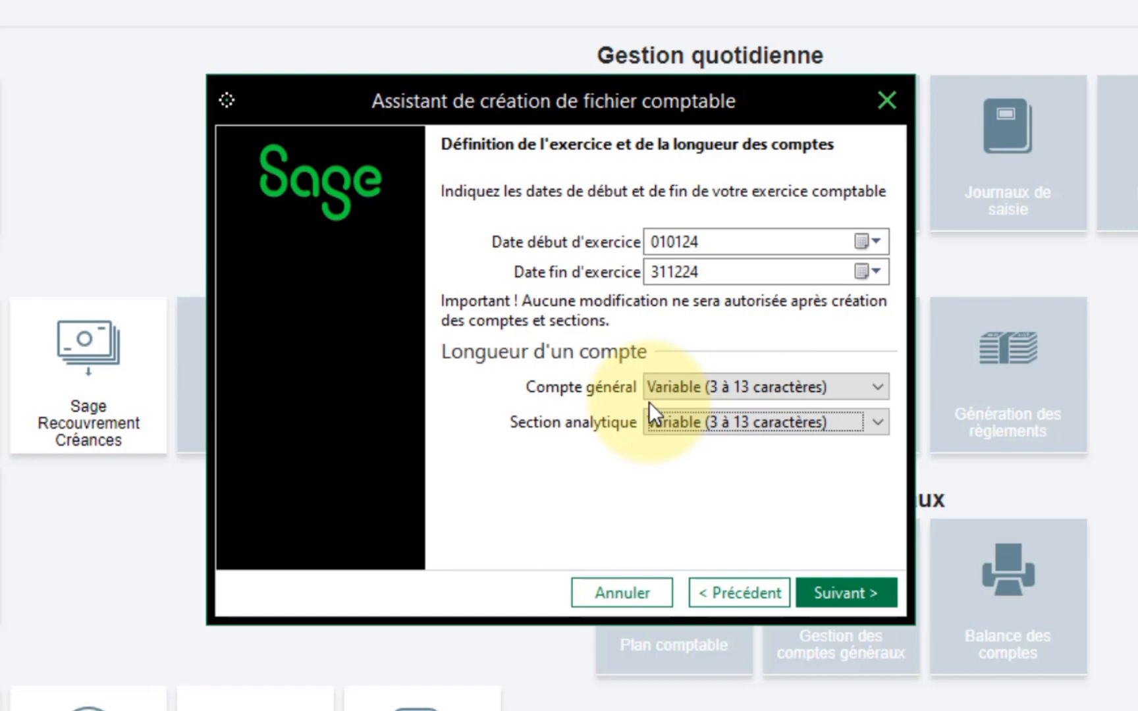
- Choose 8 caractères for both the Compte général and Section analytique lengths
{"action": "left_click", "coordinate": [685, 386]}
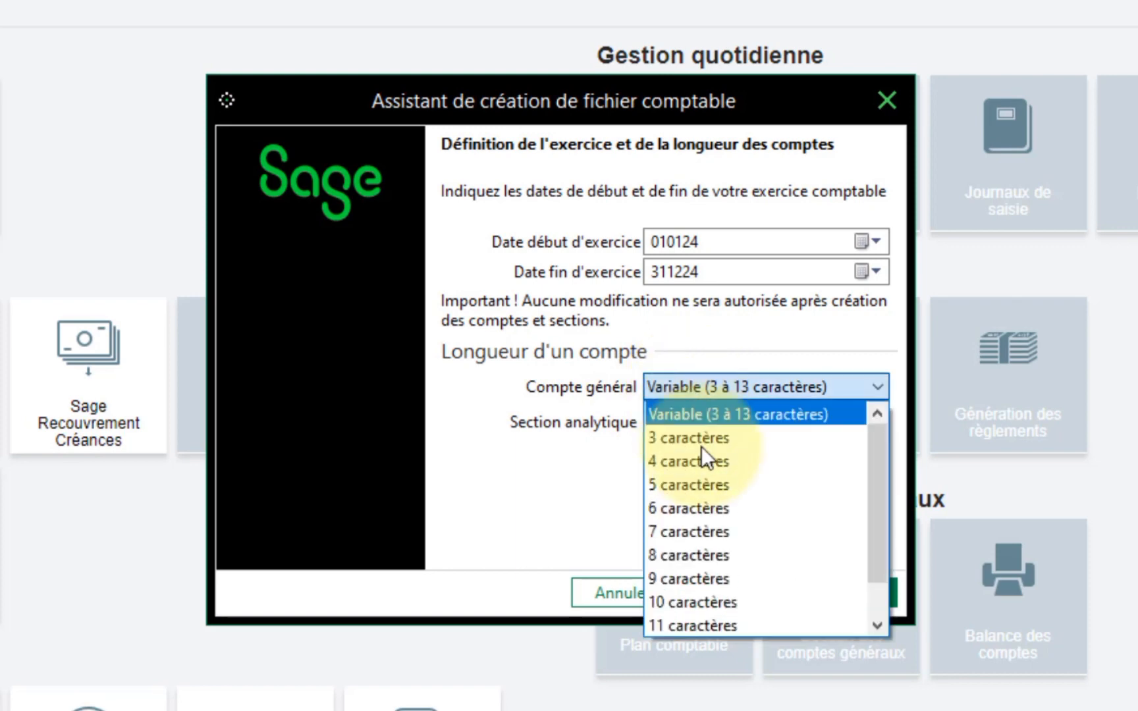
{"action": "left_click", "coordinate": [721, 578]}
{"action": "left_click", "coordinate": [731, 387]}
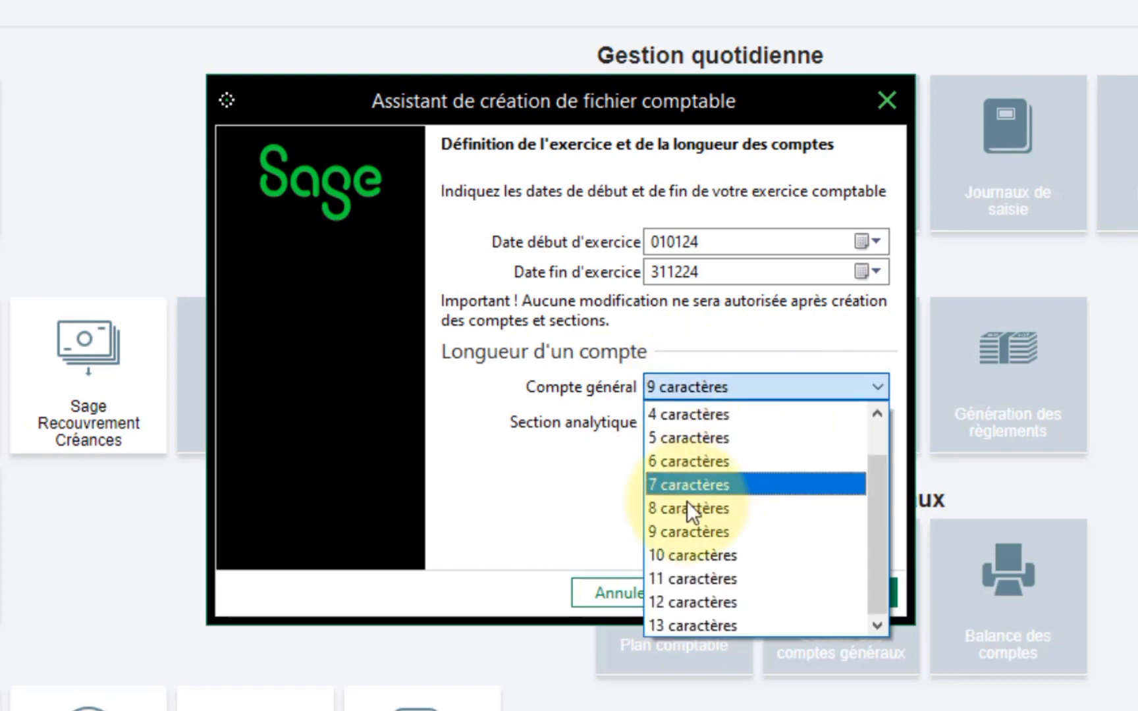
{"action": "left_click", "coordinate": [694, 512]}
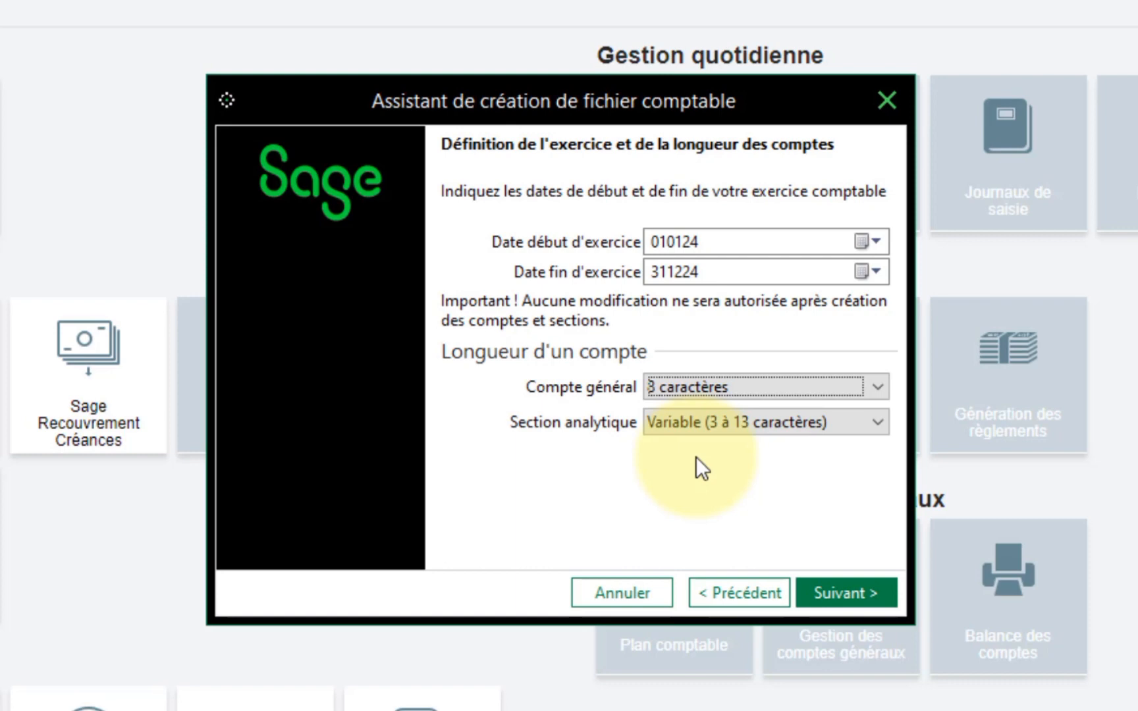
{"action": "left_click", "coordinate": [716, 413]}
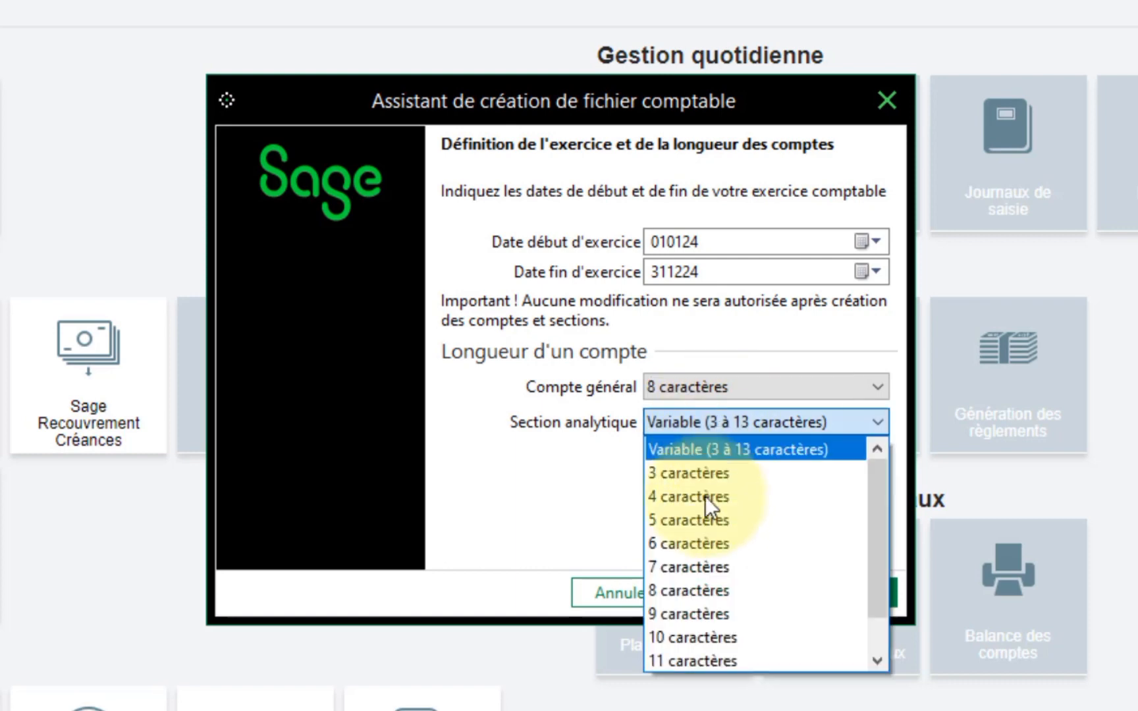
{"action": "left_click", "coordinate": [687, 596]}
{"action": "left_click", "coordinate": [776, 379]}
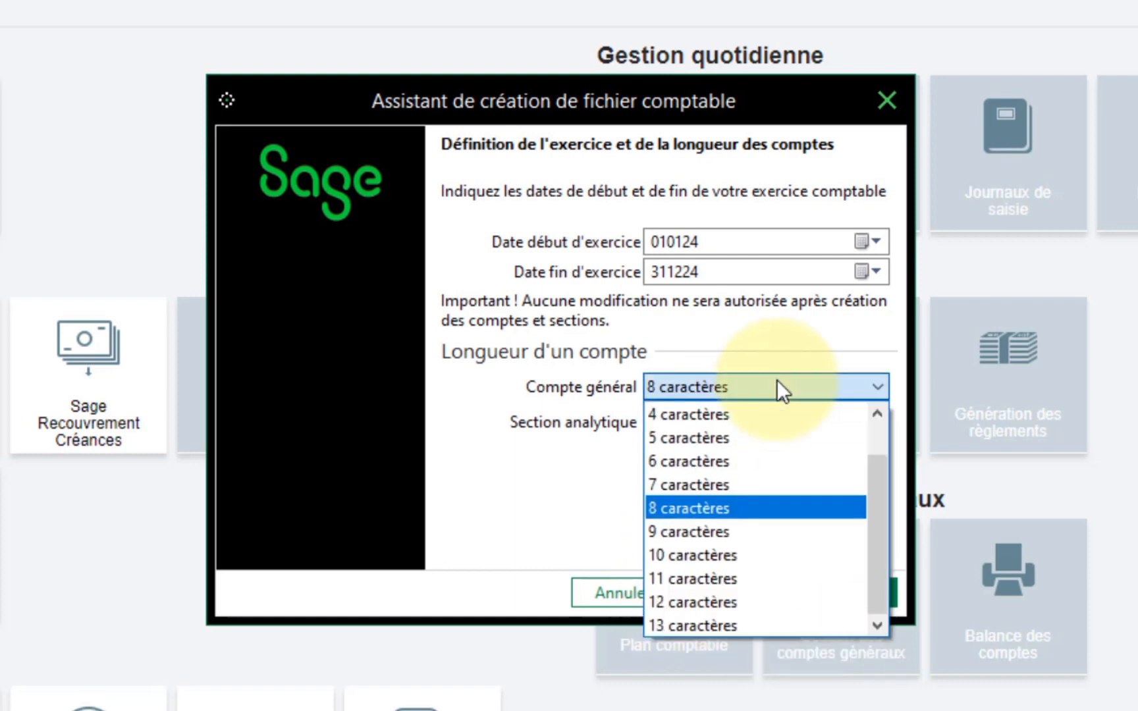
{"action": "left_click", "coordinate": [776, 379]}
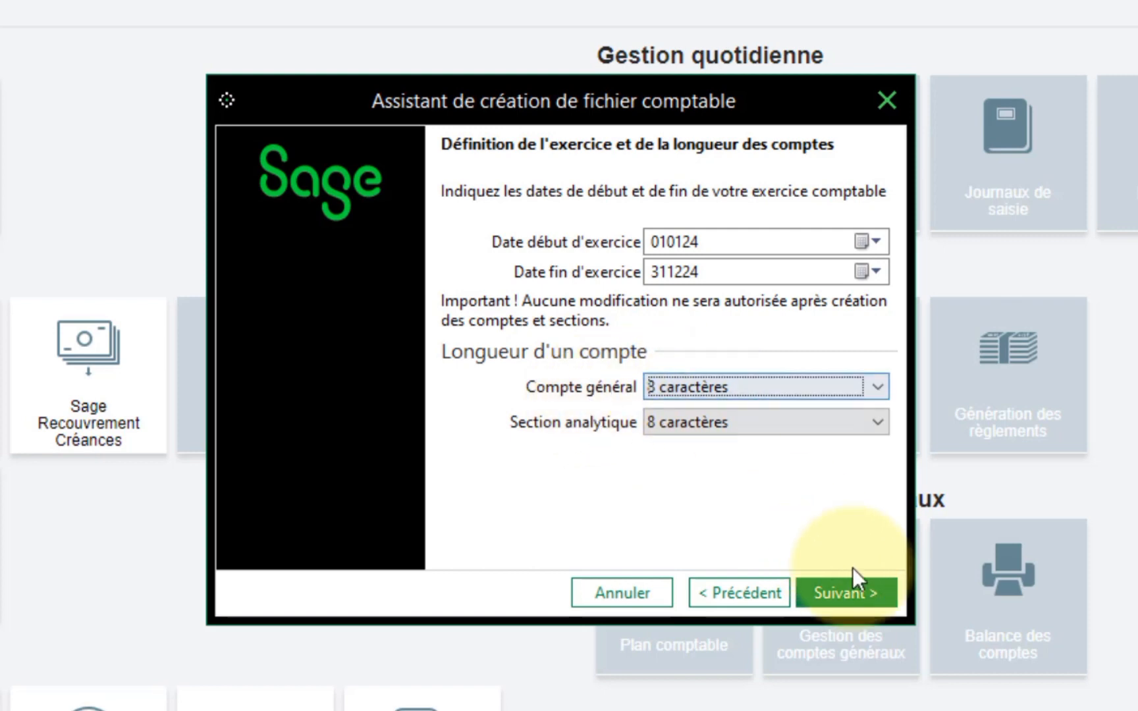
- Pick 'Autre, à préciser' and enter FCFA as the accounting currency
{"action": "left_click", "coordinate": [869, 596]}
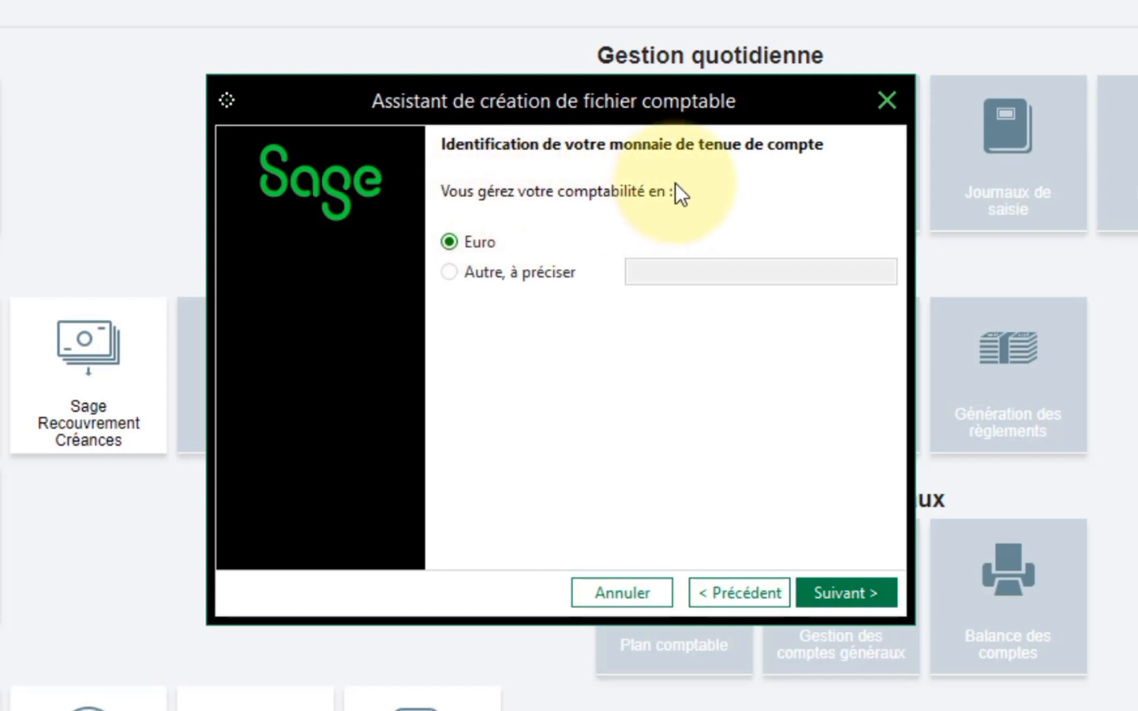
{"action": "left_click", "coordinate": [451, 275]}
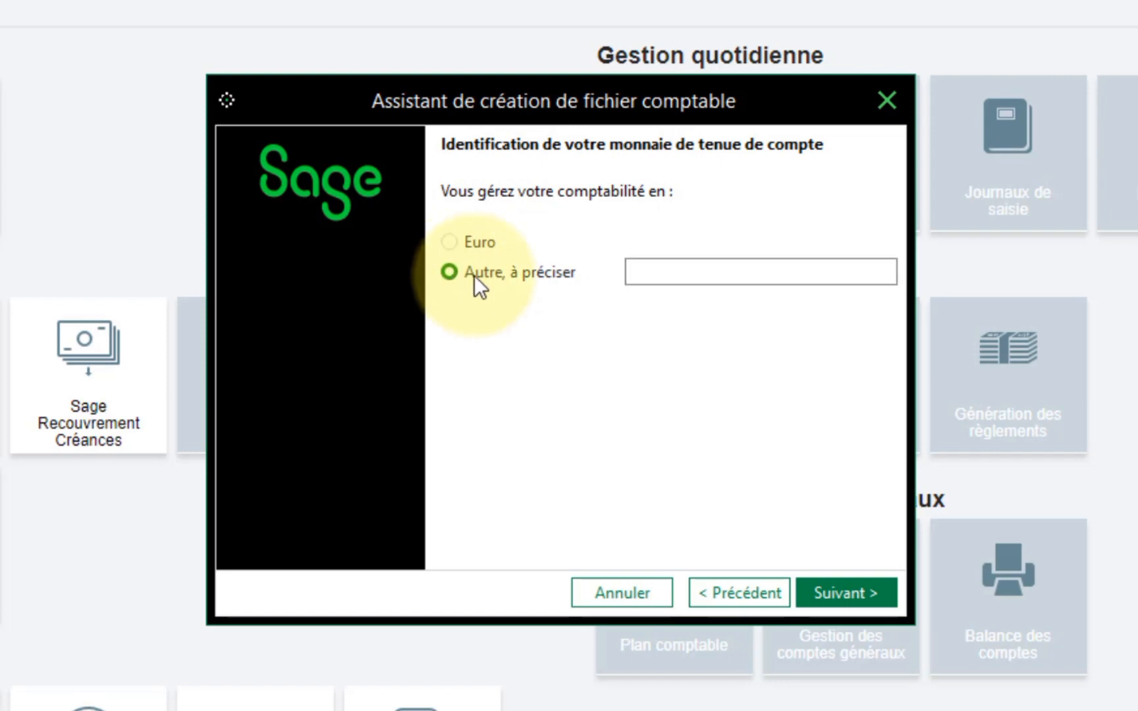
{"action": "left_click", "coordinate": [710, 268]}
{"action": "type", "text": "FCFA"}
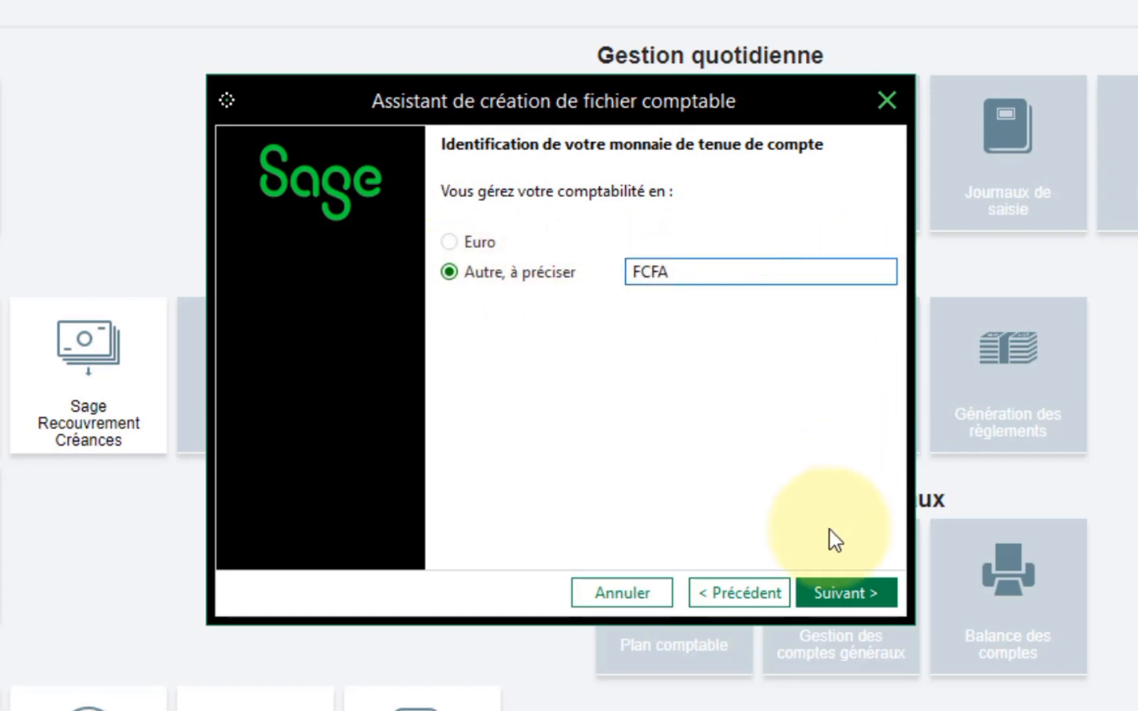
{"action": "left_click", "coordinate": [840, 585]}
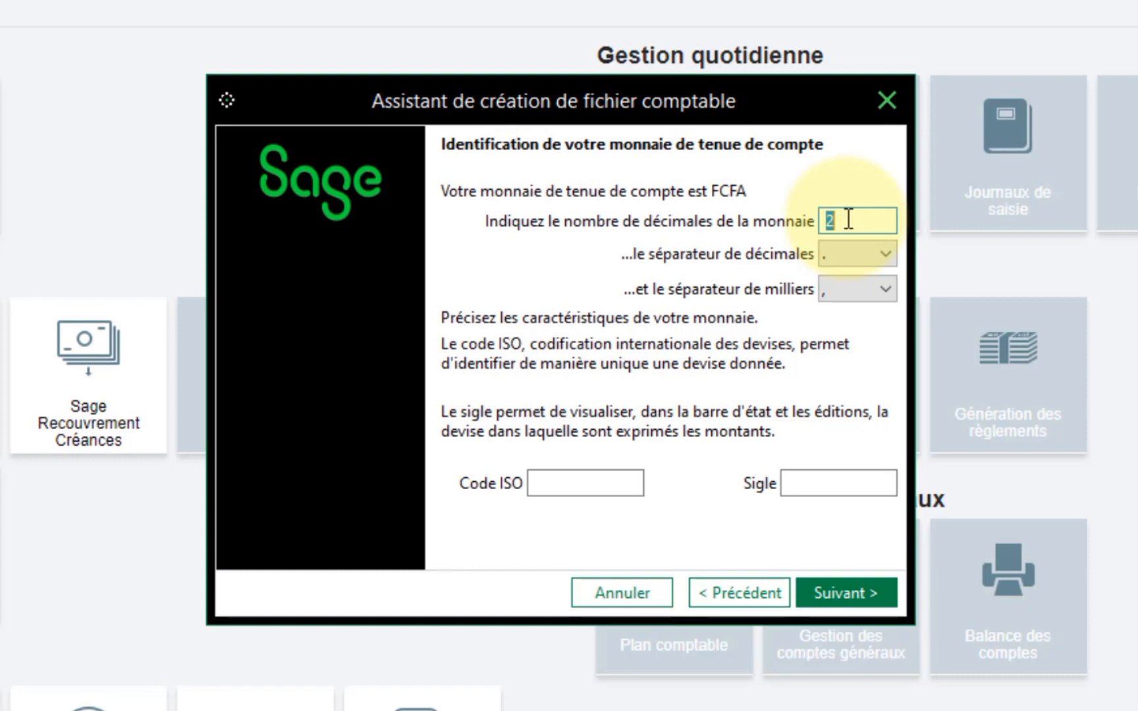
- Keep 2 decimals, use a blank thousands separator and give FCFA ISO code XAF
{"action": "left_click", "coordinate": [892, 252]}
{"action": "left_click", "coordinate": [892, 252]}
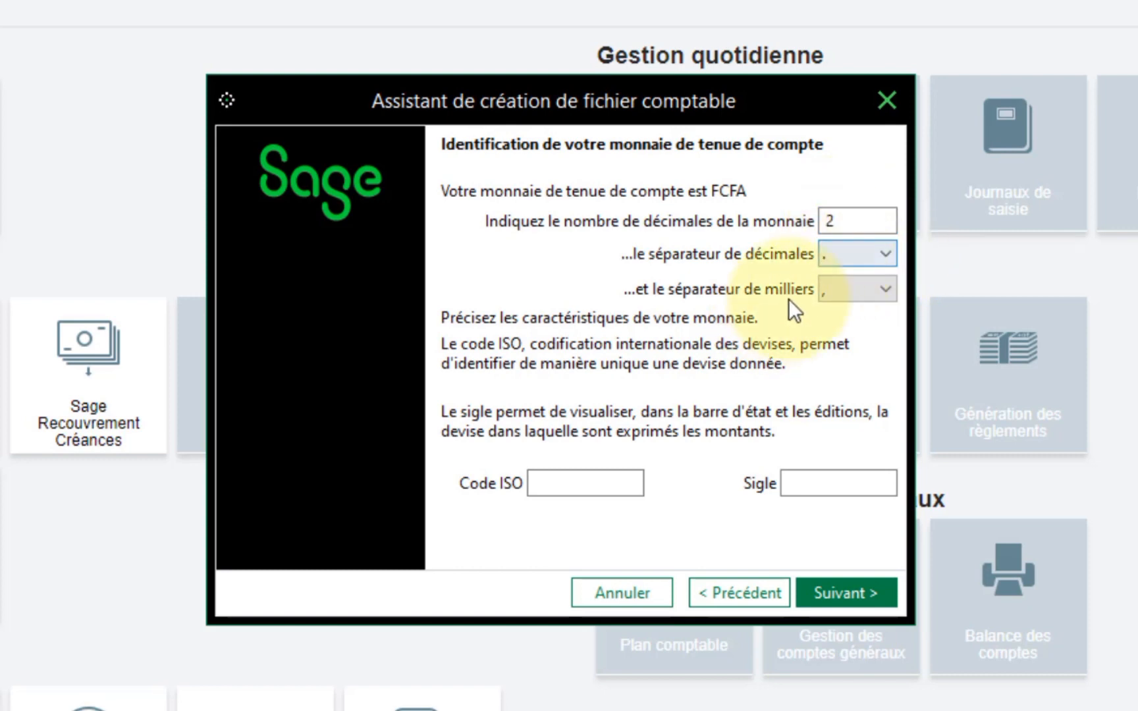
{"action": "left_click", "coordinate": [888, 292]}
{"action": "left_click", "coordinate": [888, 292]}
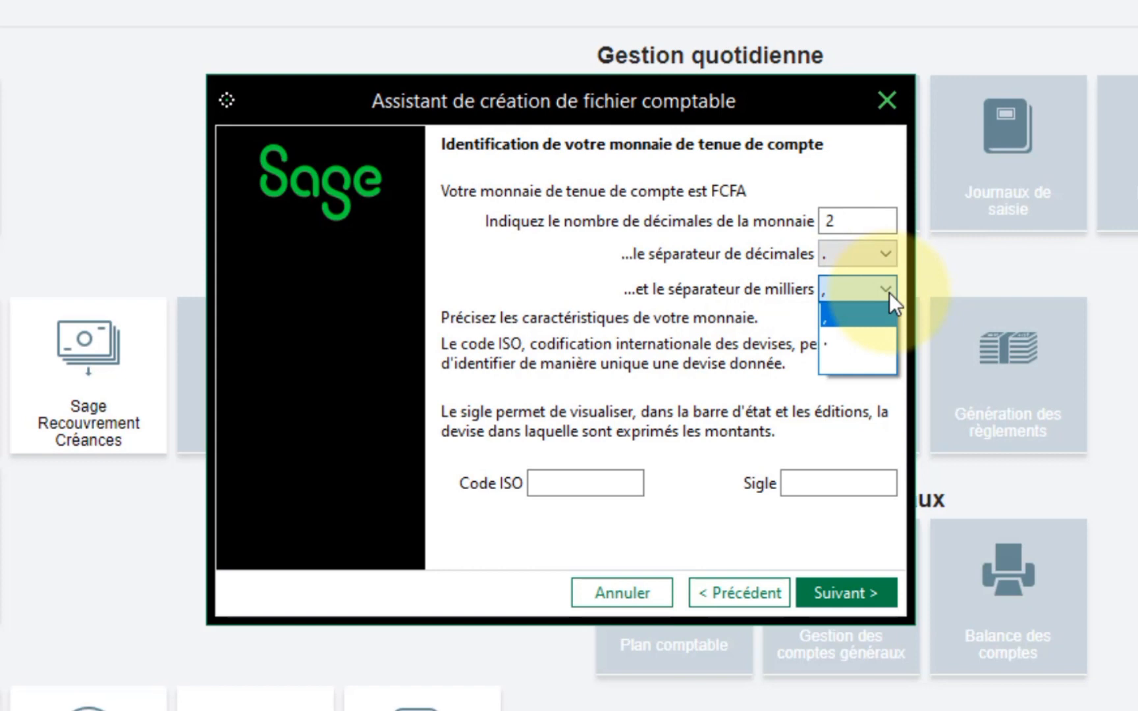
{"action": "left_click", "coordinate": [842, 356]}
{"action": "left_click", "coordinate": [583, 472]}
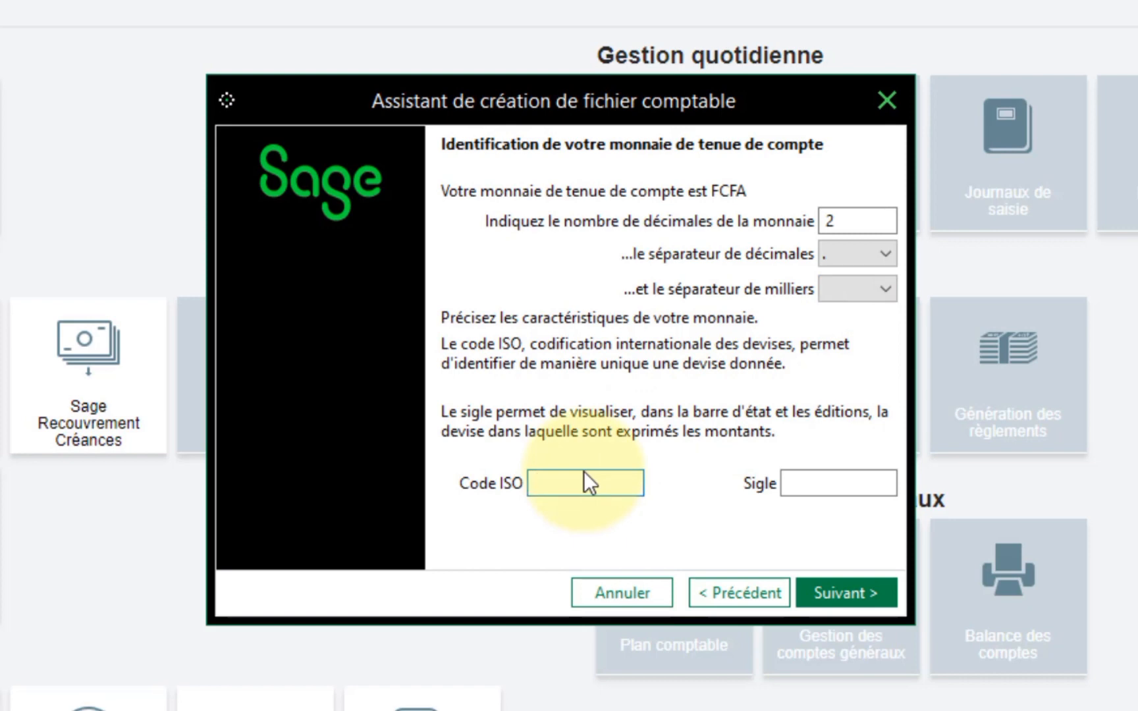
{"action": "type", "text": "XAF"}
{"action": "left_click", "coordinate": [802, 483]}
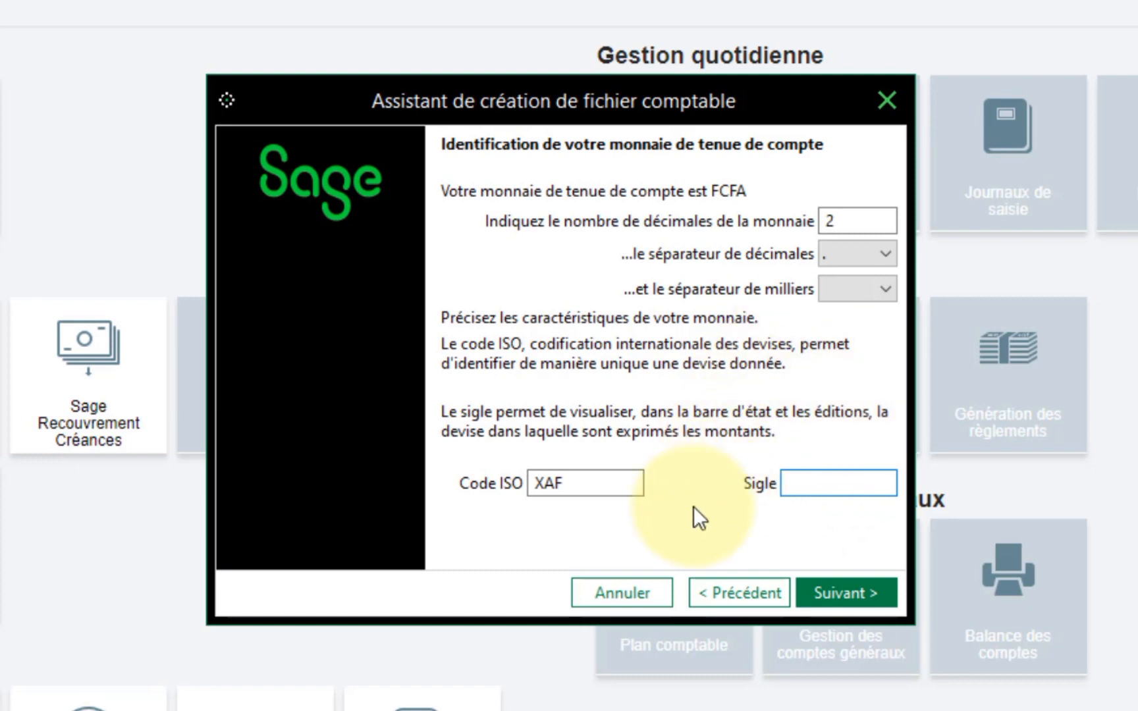
{"action": "left_click", "coordinate": [846, 591]}
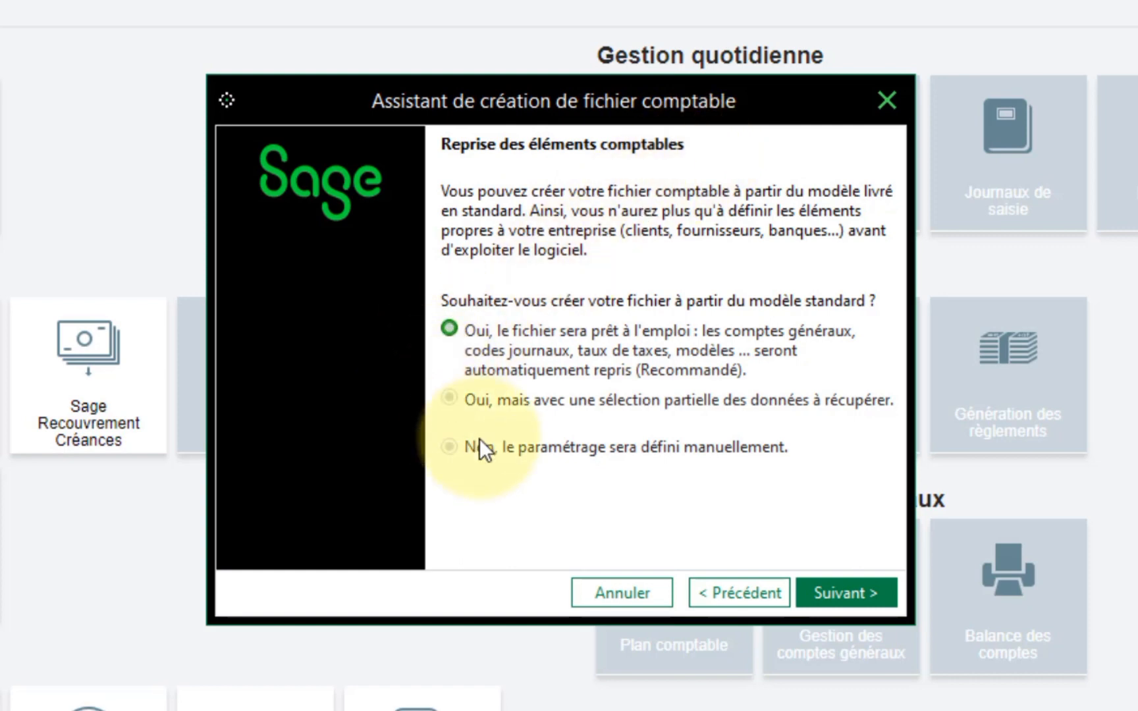
- Switch the import choice back to the ready-to-use standard model and open the Windows Start menu
{"action": "left_click", "coordinate": [450, 447]}
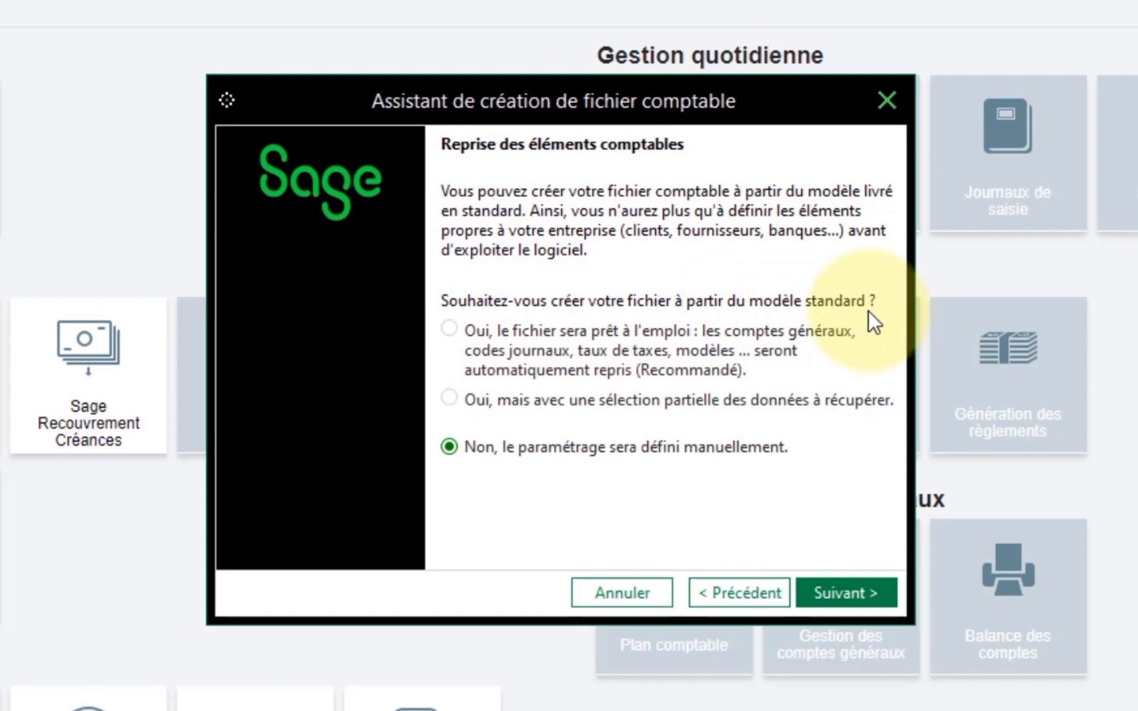
{"action": "left_click", "coordinate": [475, 329]}
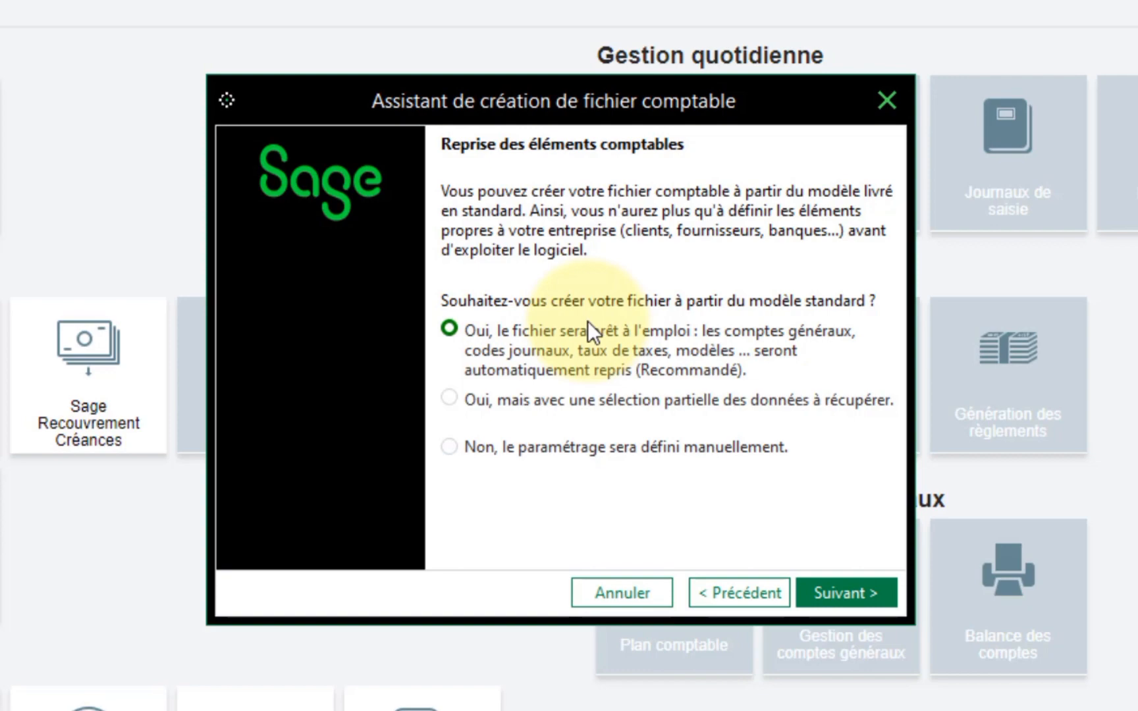
{"action": "left_click", "coordinate": [10, 706]}
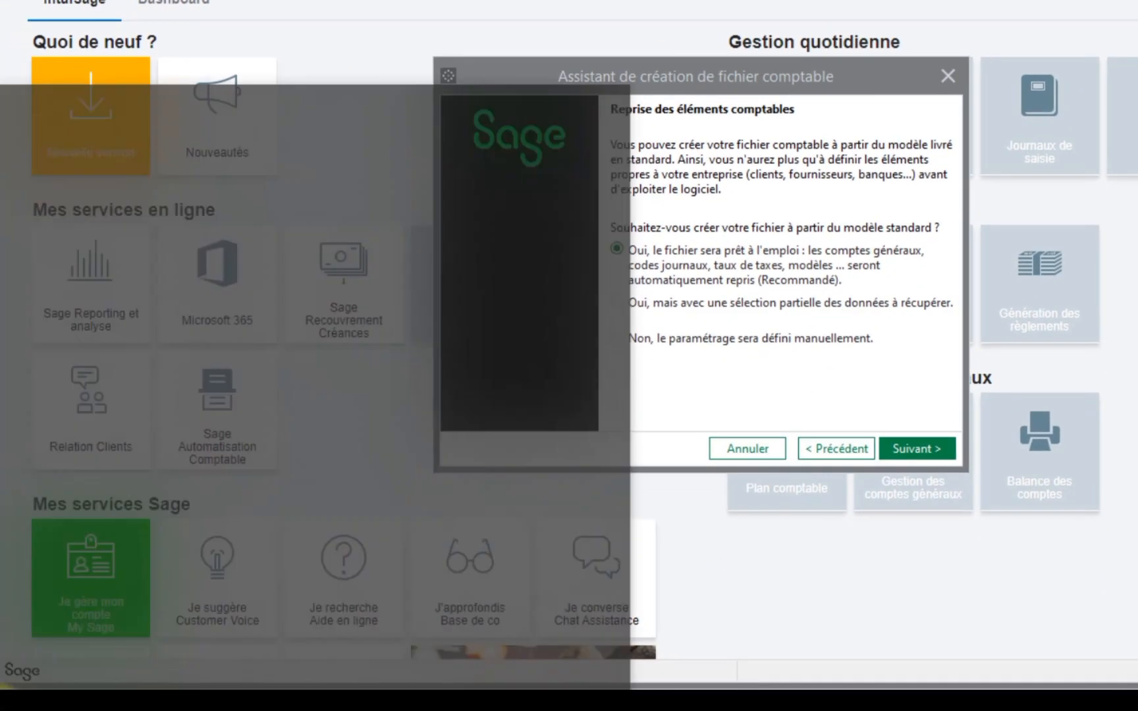
- Browse the Sage programs folder in the Start menu, then close it
{"action": "scroll", "coordinate": [155, 401], "scroll_direction": "down", "scroll_amount": 15}
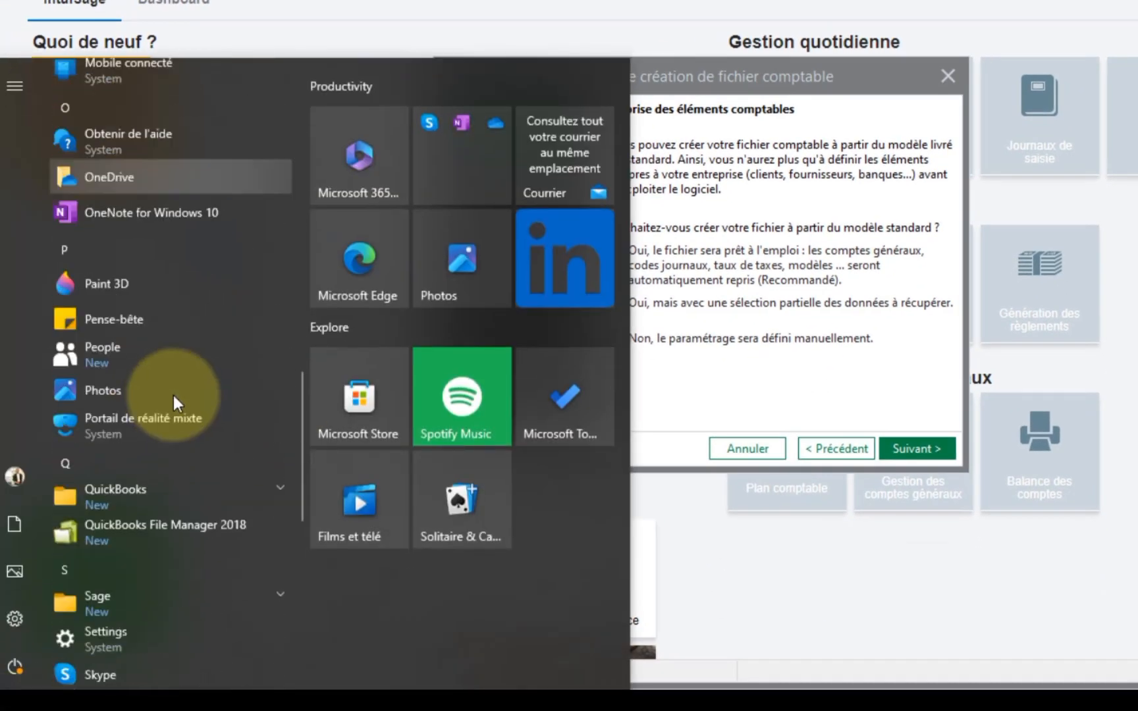
{"action": "scroll", "coordinate": [181, 382], "scroll_direction": "down", "scroll_amount": 3}
{"action": "scroll", "coordinate": [151, 261], "scroll_direction": "up", "scroll_amount": 2}
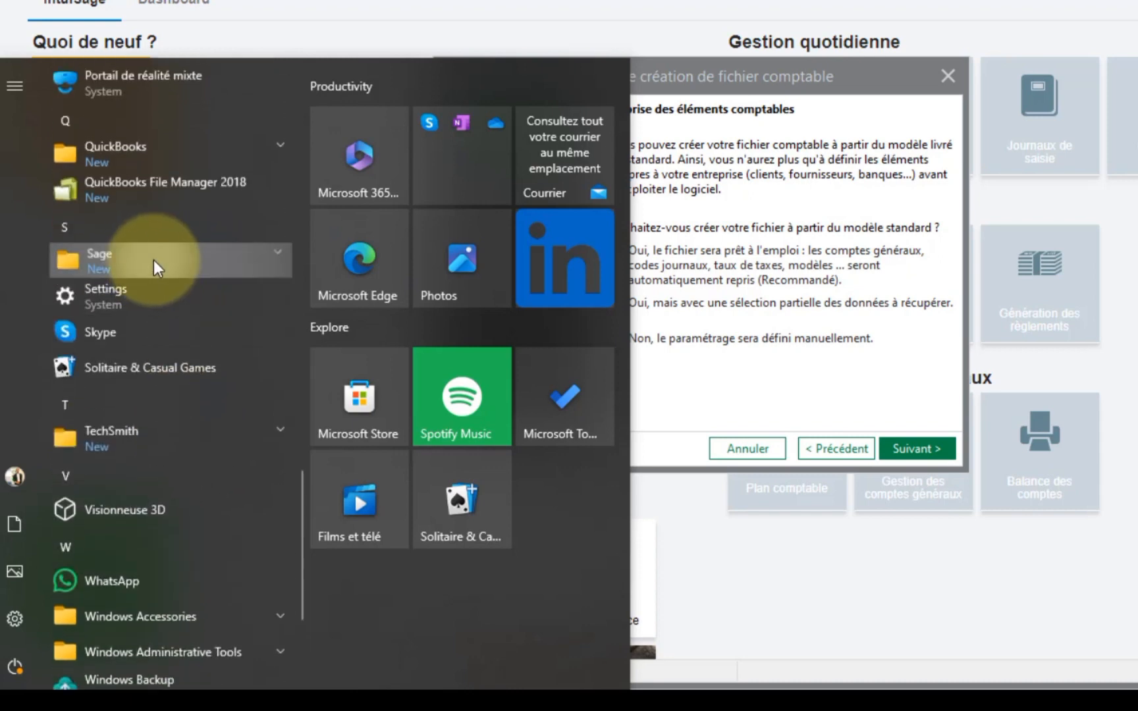
{"action": "left_click", "coordinate": [153, 261]}
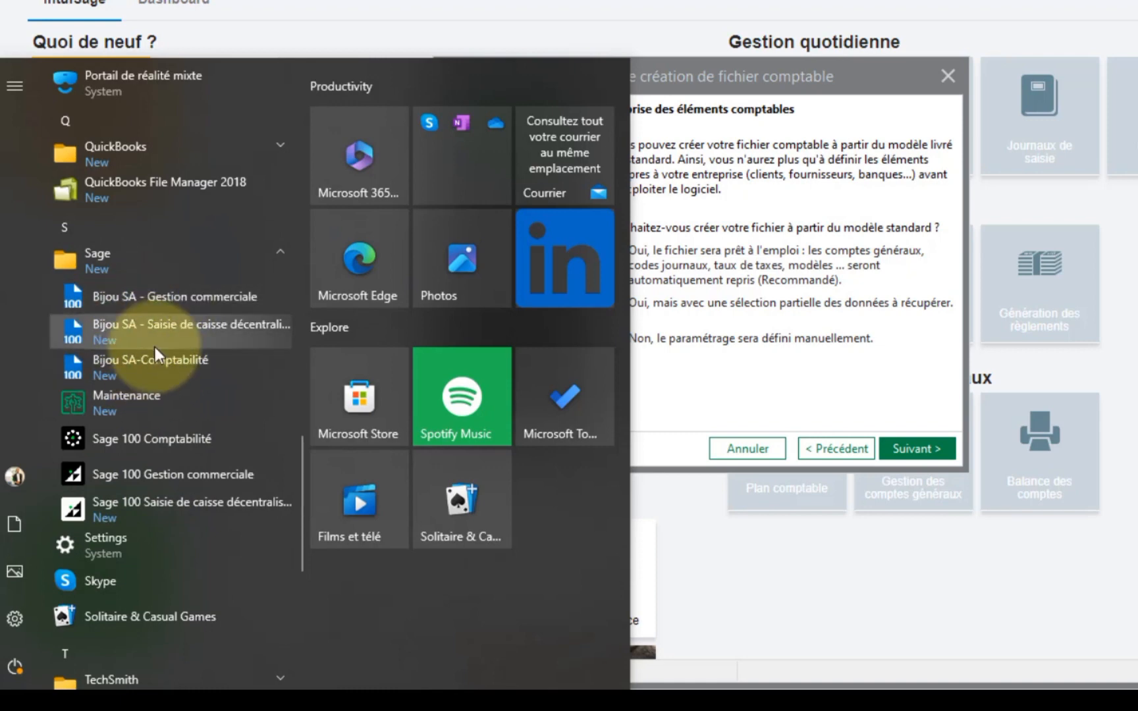
{"action": "left_click", "coordinate": [768, 264]}
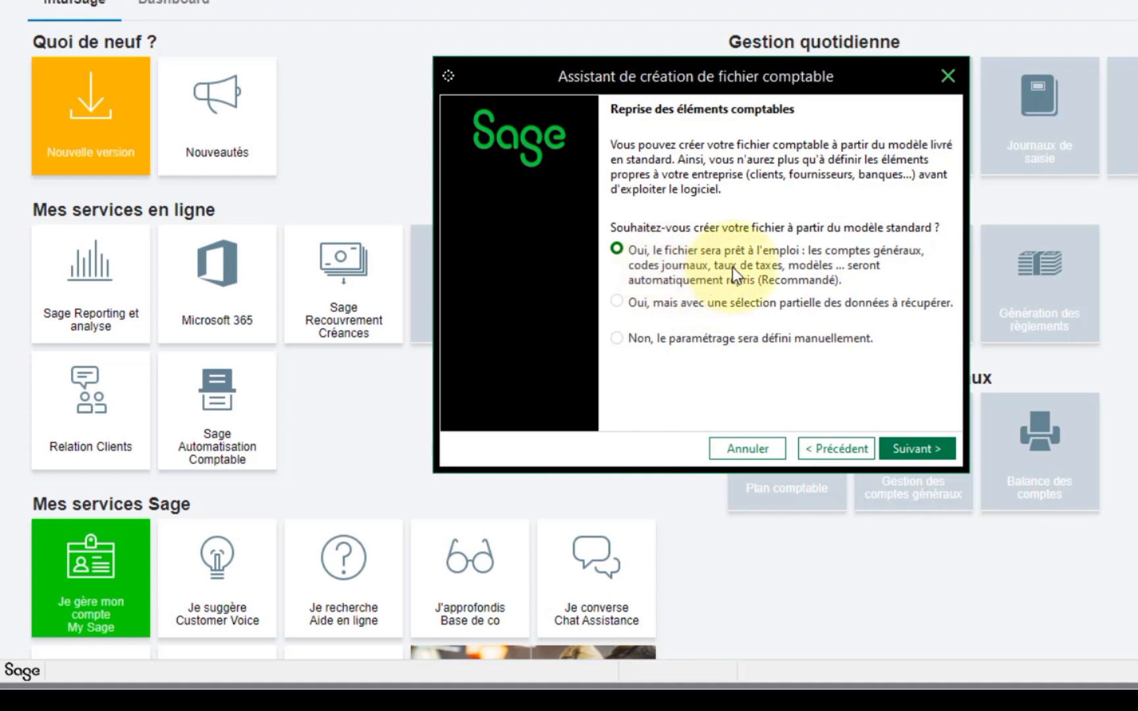
- Select 'Non, le paramétrage sera défini manuellement' and advance to the file naming page
{"action": "left_click", "coordinate": [624, 304]}
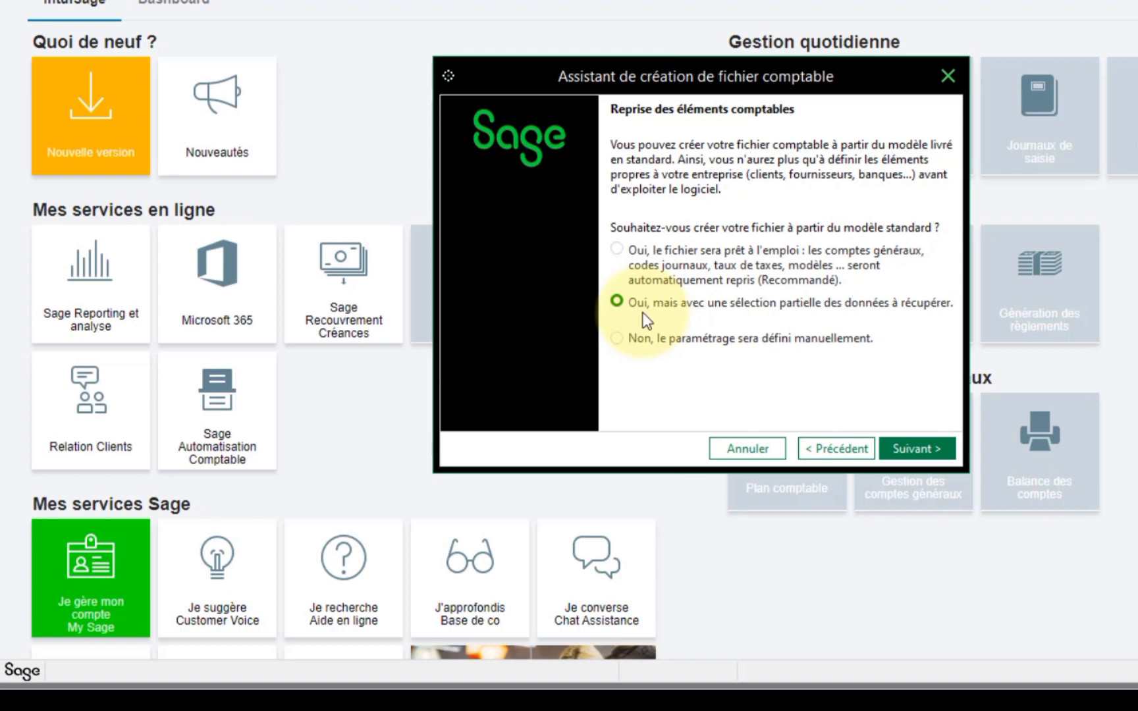
{"action": "left_click", "coordinate": [617, 339]}
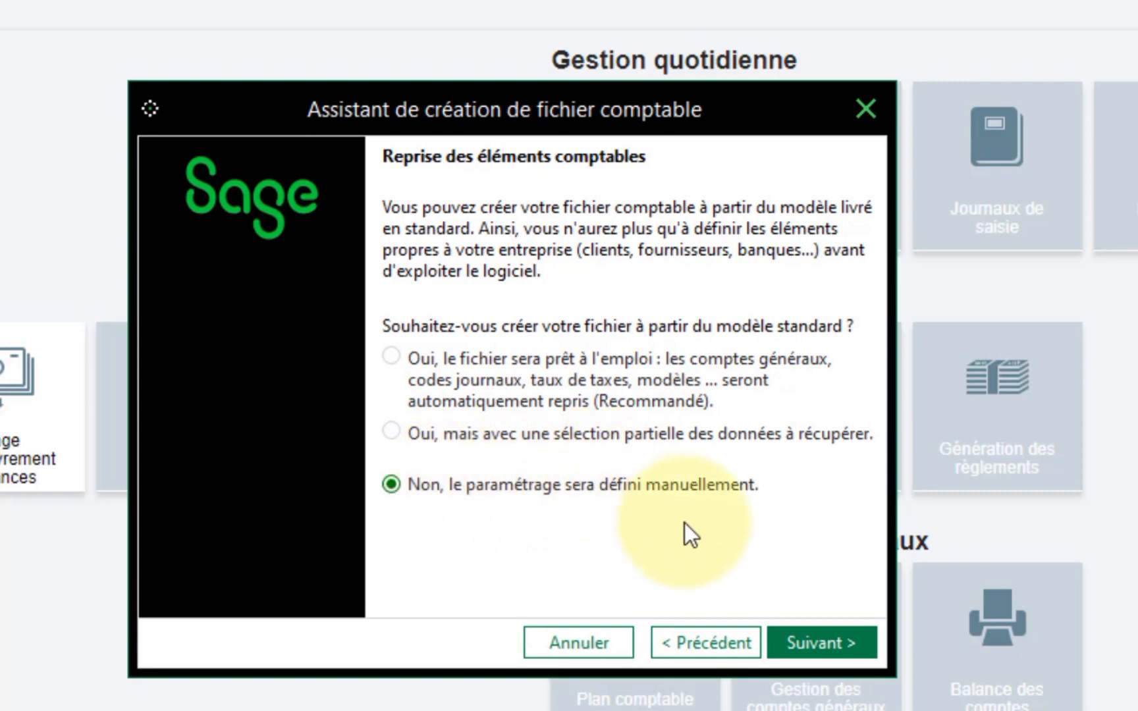
{"action": "left_click", "coordinate": [835, 641]}
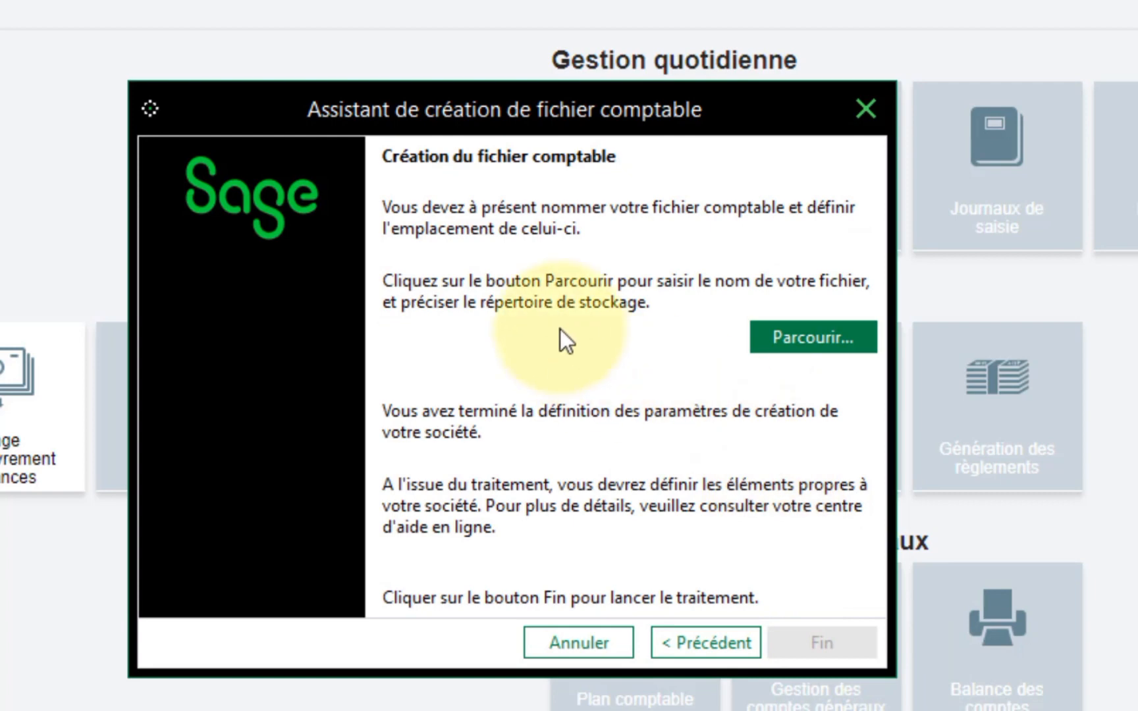
- Open Parcourir... and browse to the Desktop as the save location
{"action": "left_click", "coordinate": [812, 344]}
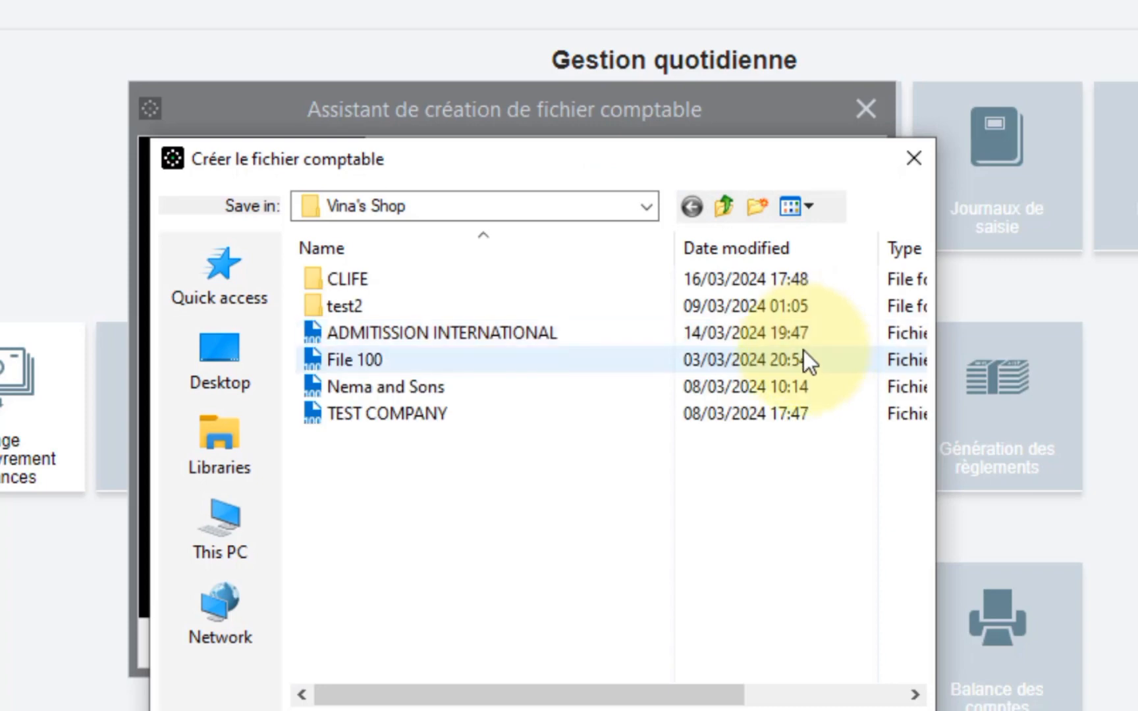
{"action": "left_click", "coordinate": [227, 363]}
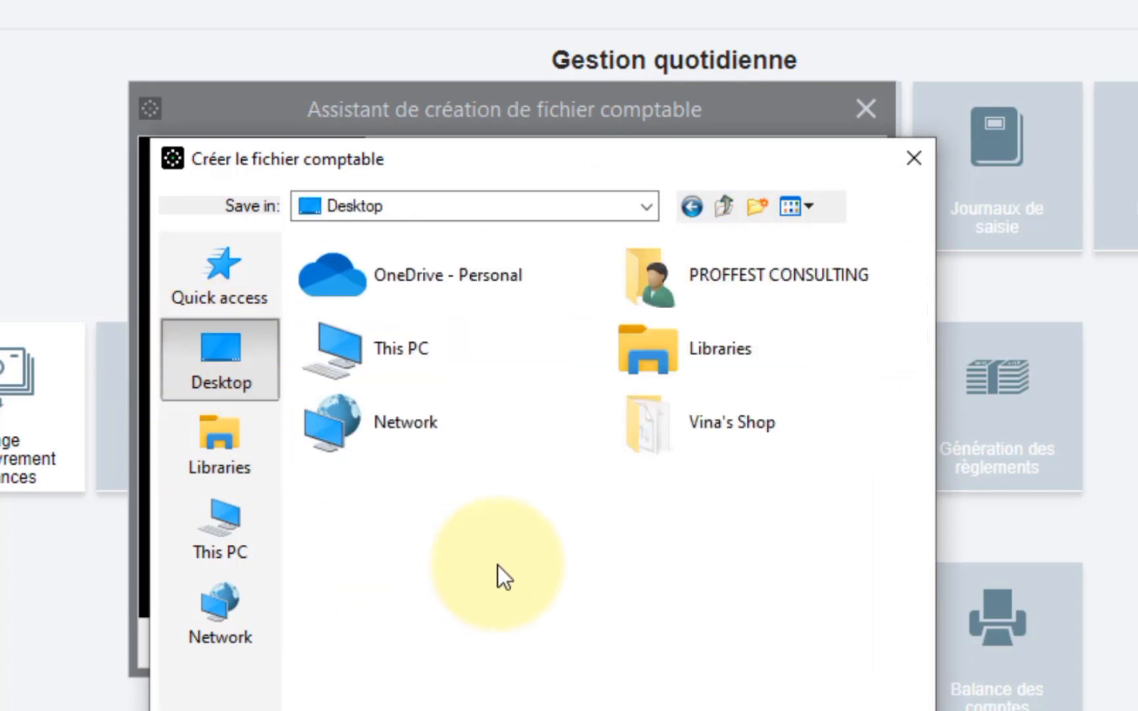
{"action": "right_click", "coordinate": [542, 505]}
{"action": "left_click", "coordinate": [428, 532]}
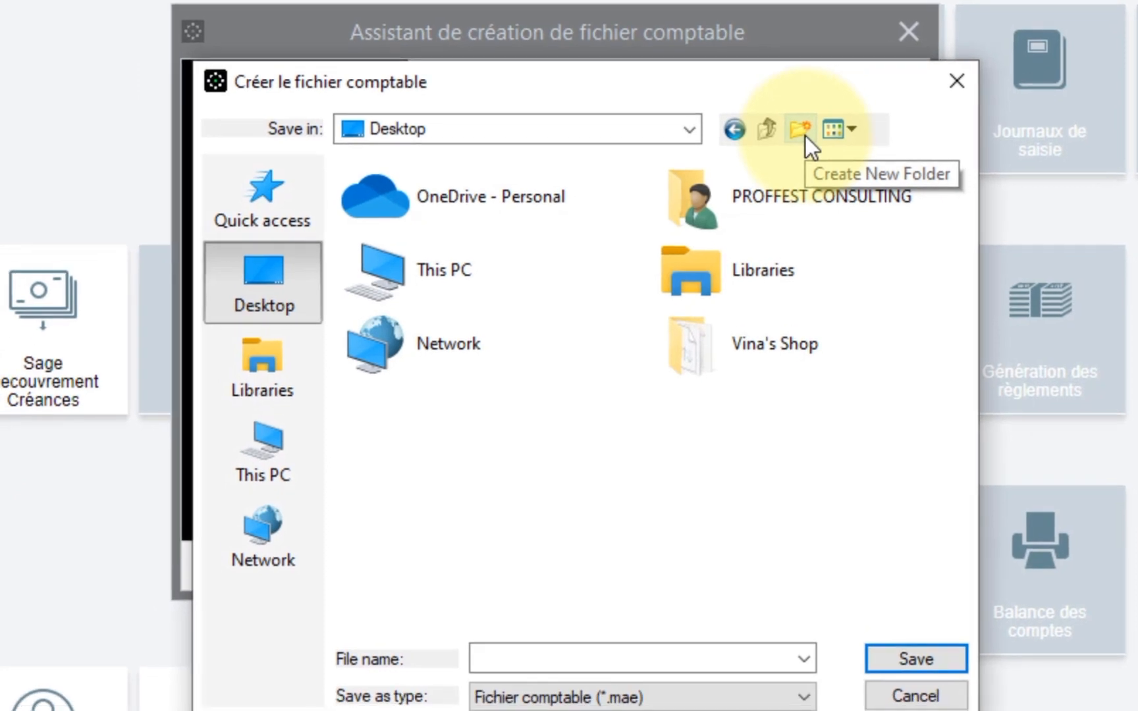
{"action": "right_click", "coordinate": [640, 458]}
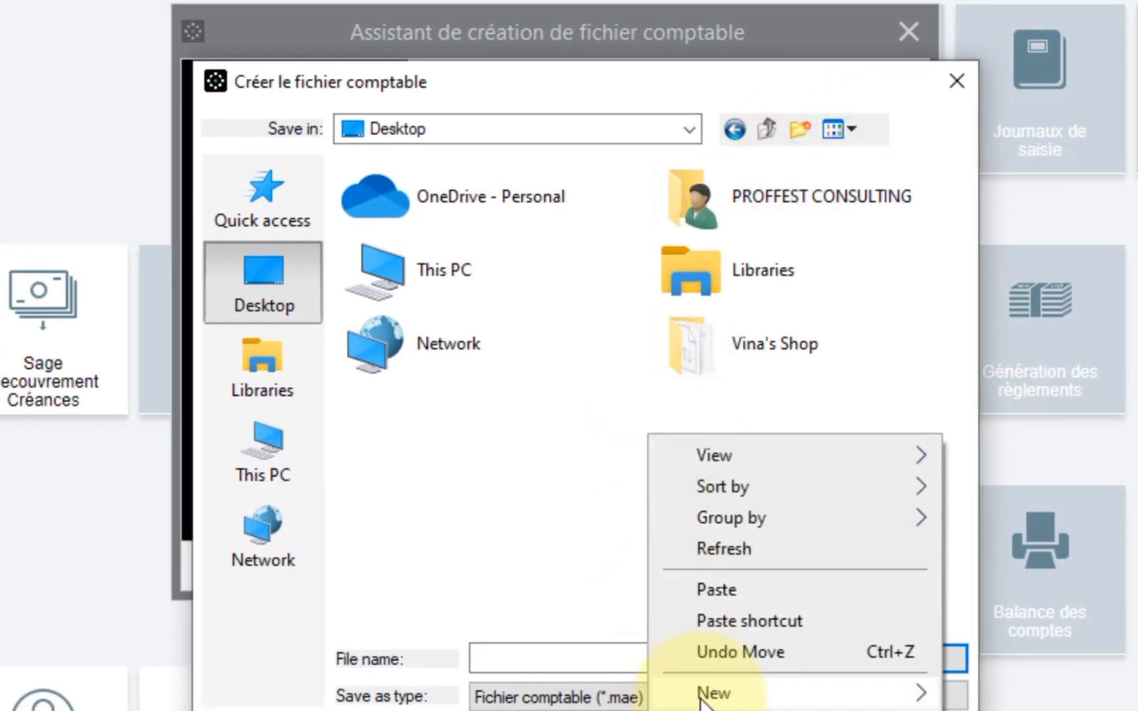
{"action": "mouse_move", "coordinate": [779, 691]}
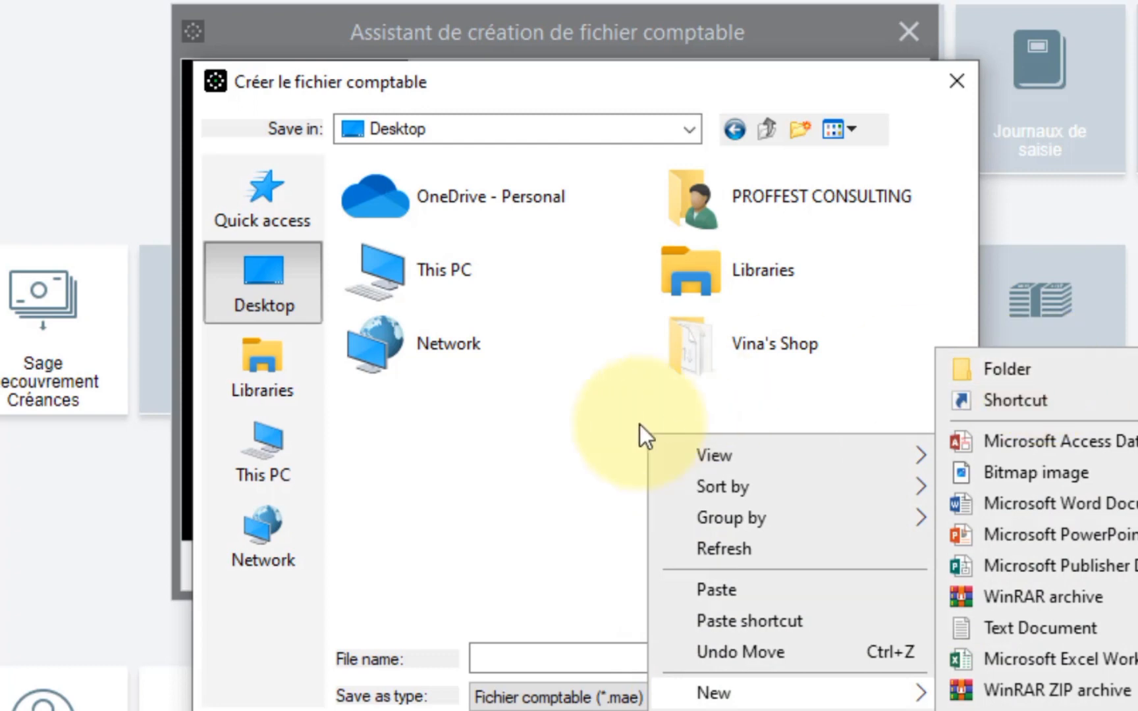
{"action": "left_click", "coordinate": [552, 430]}
- Create a new Desktop folder named FORMATION and open it
{"action": "left_click", "coordinate": [805, 130]}
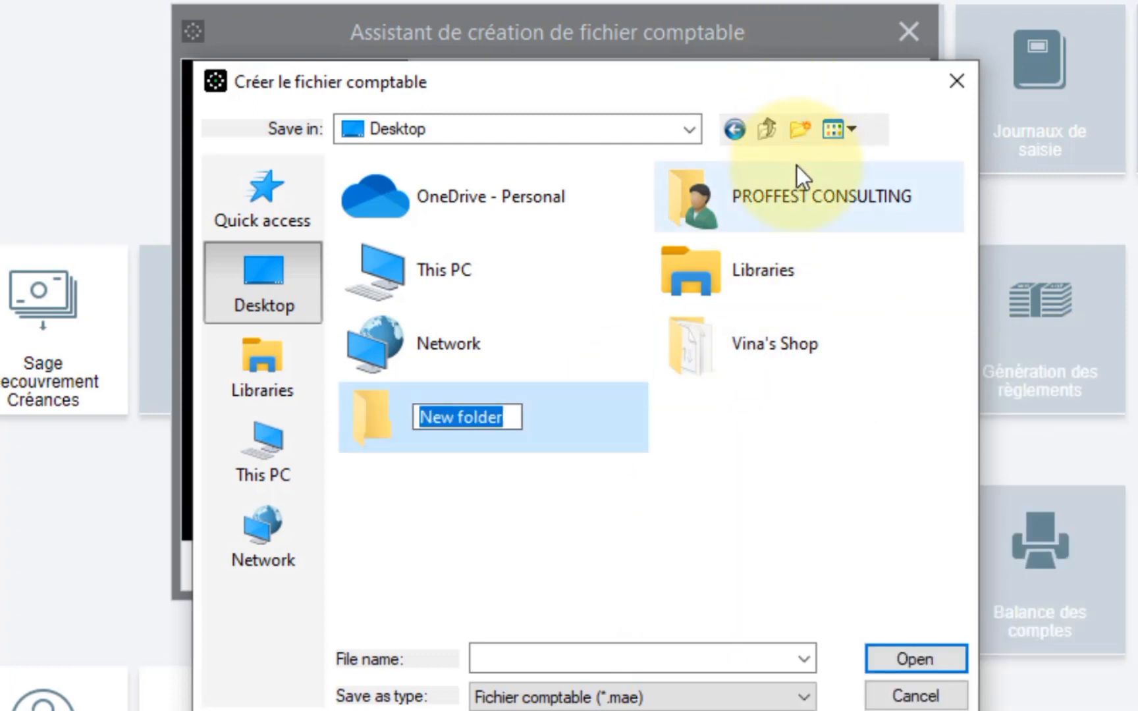
{"action": "type", "text": "FORMATION"}
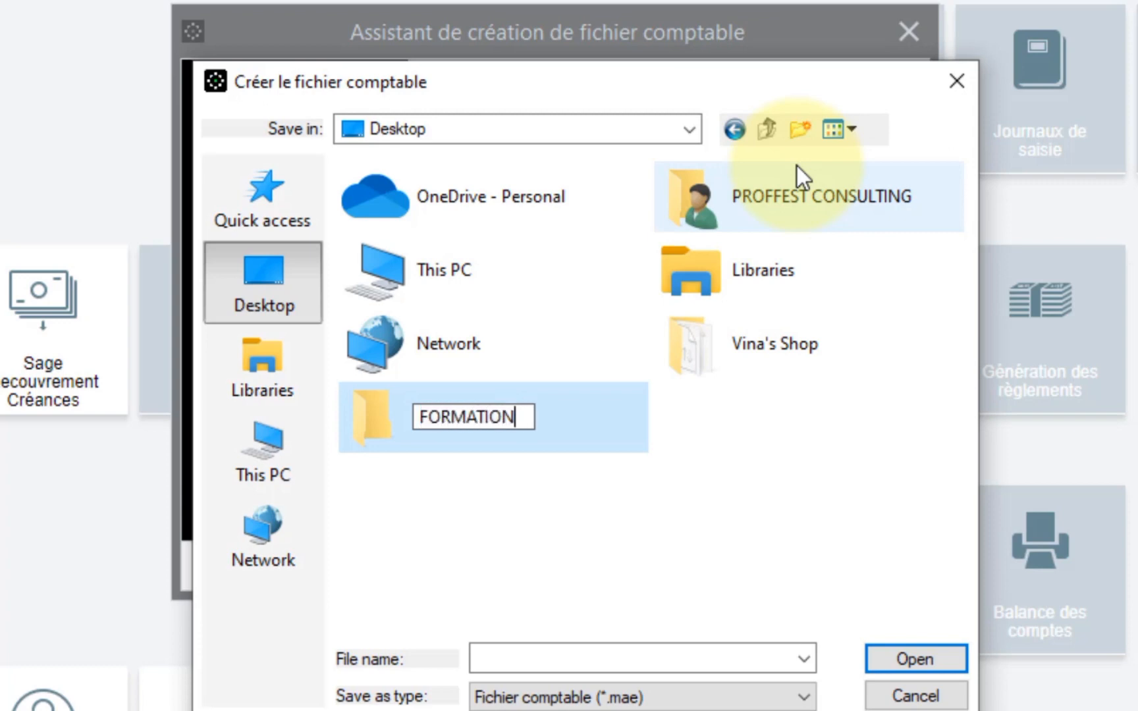
{"action": "key", "text": "Return"}
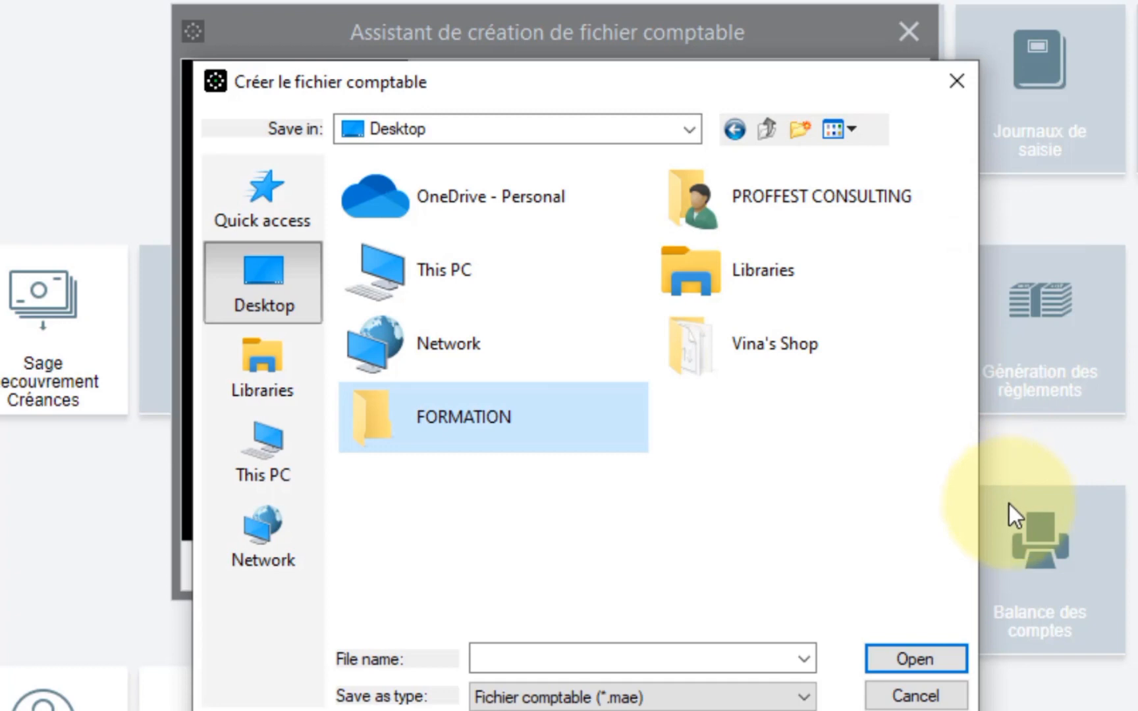
{"action": "double_click", "coordinate": [461, 425]}
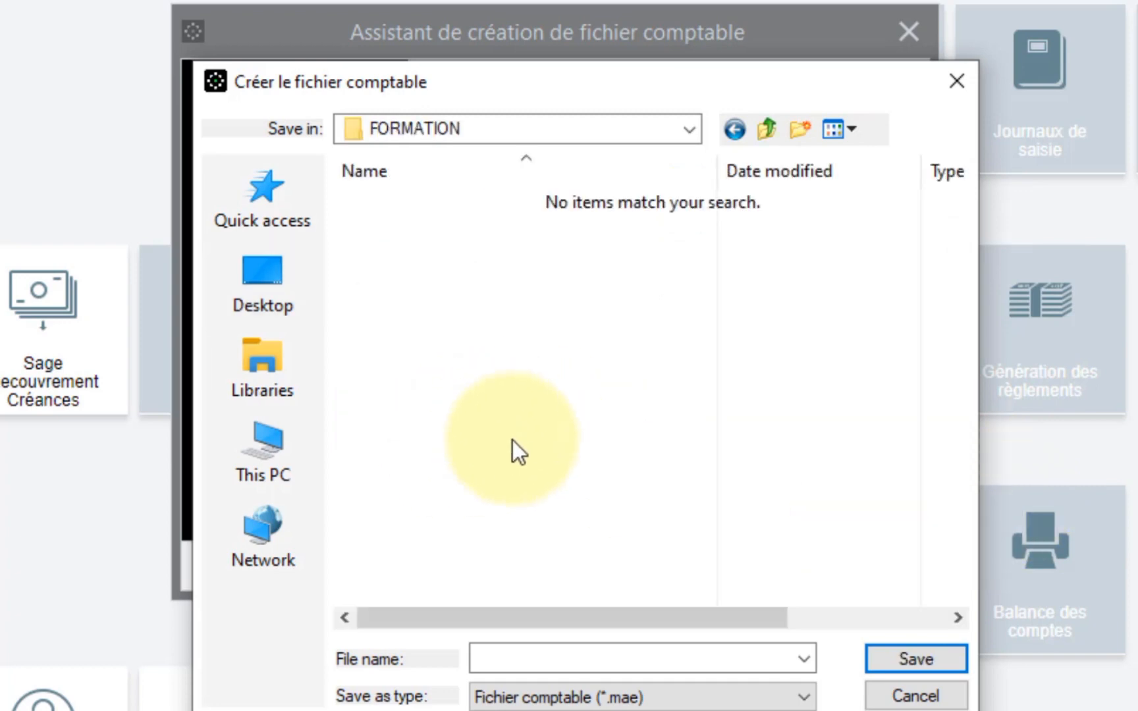
- Save the file as PROFFEST CONSULTING in FORMATION and finish the wizard with Fin
{"action": "left_click", "coordinate": [577, 660]}
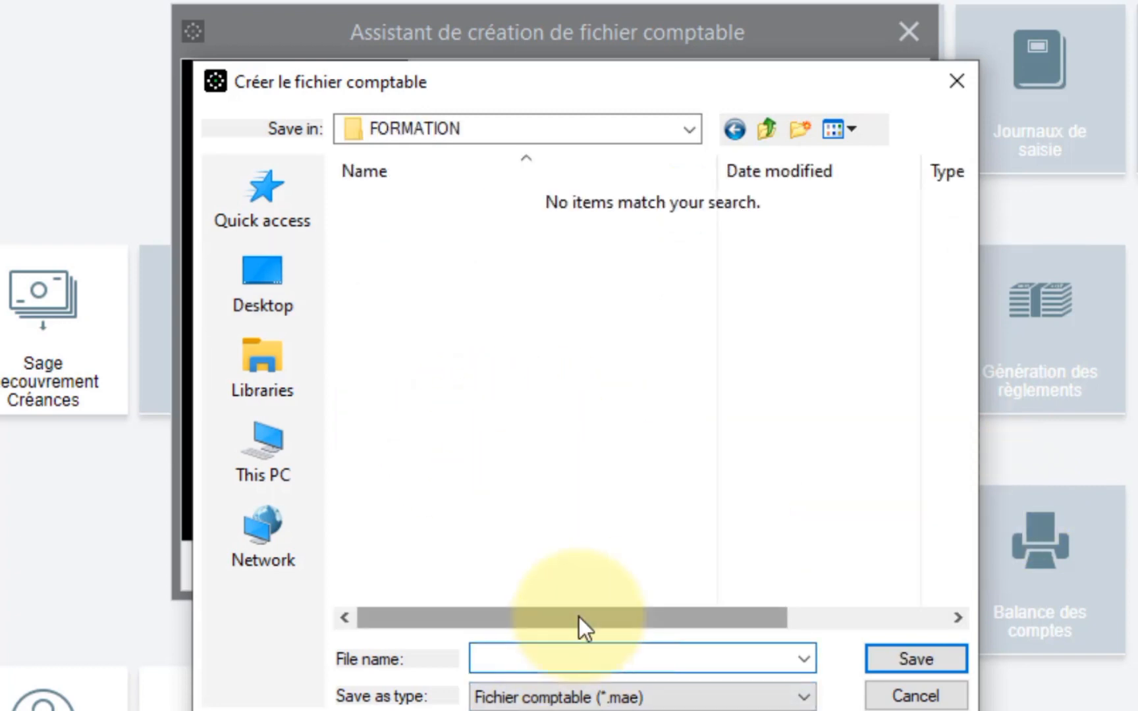
{"action": "type", "text": "PROFFEST CONSULTING"}
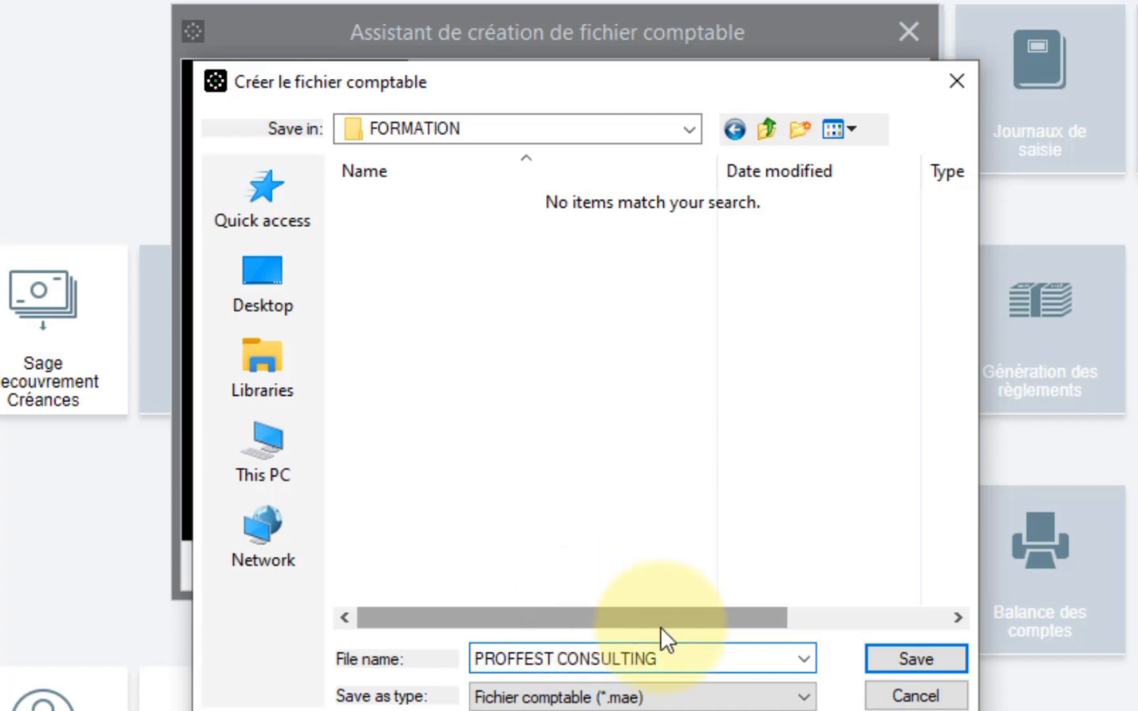
{"action": "left_click", "coordinate": [916, 659]}
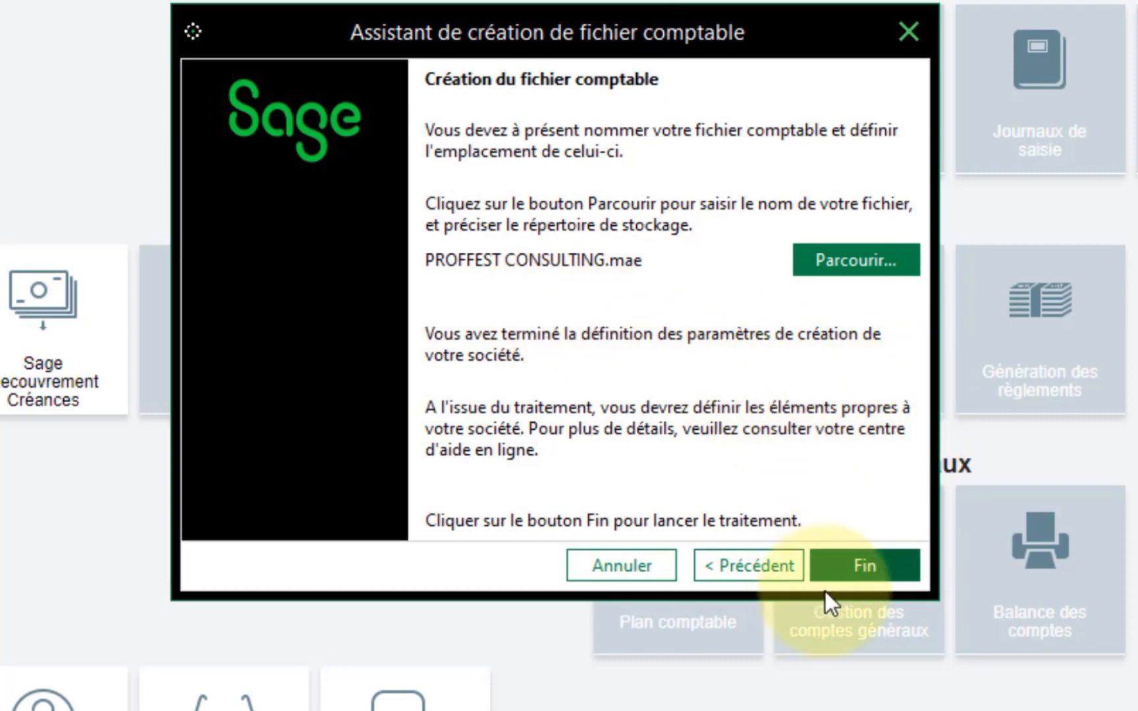
{"action": "left_click", "coordinate": [846, 567]}
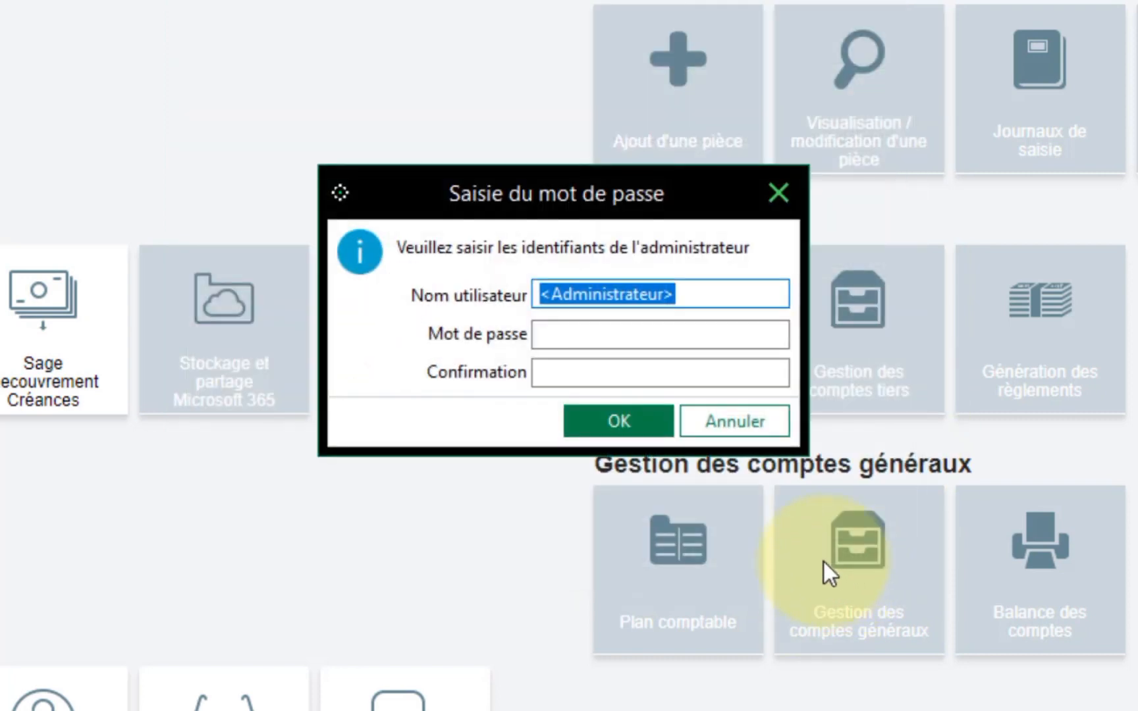
- Enter the administrator password in Mot de passe and Confirmation, then validate with OK
{"action": "left_click", "coordinate": [660, 340]}
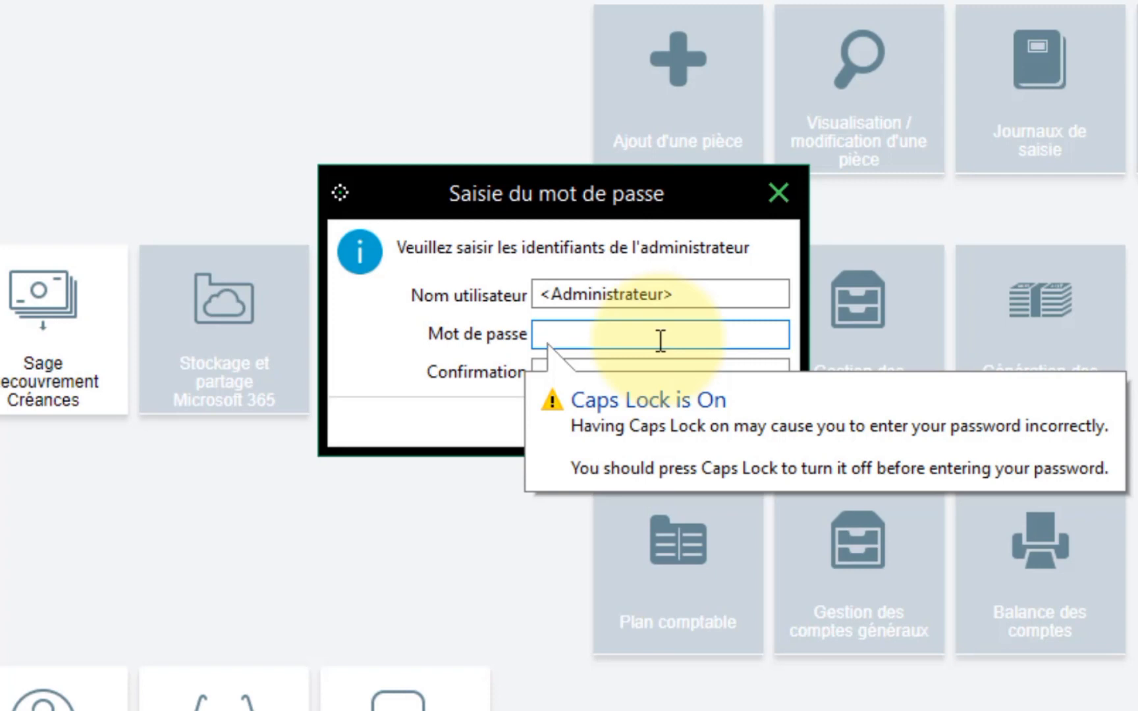
{"action": "key", "text": "Caps_Lock"}
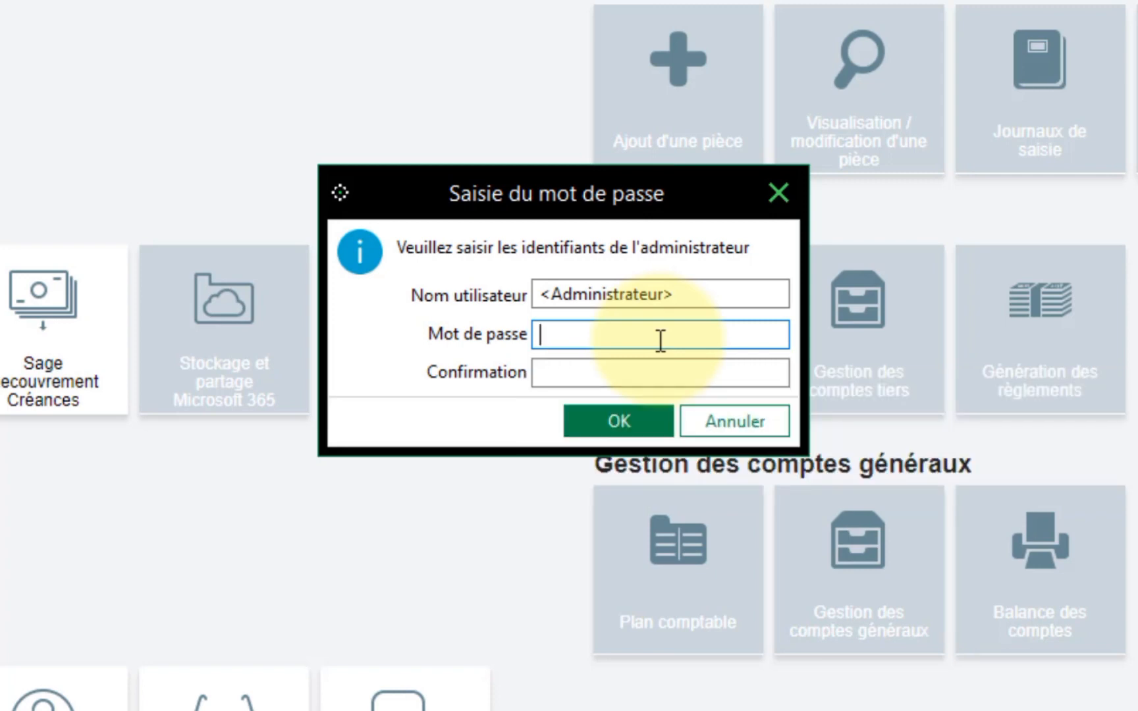
{"action": "key", "text": "Return"}
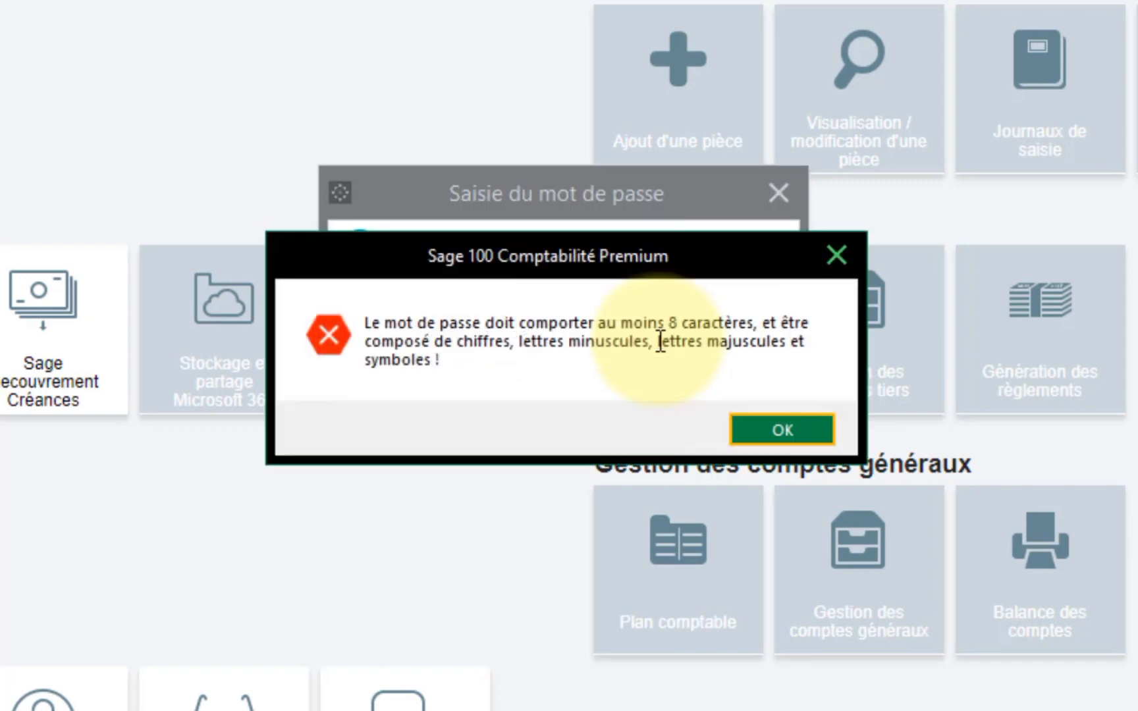
{"action": "key", "text": "Return"}
{"action": "type", "text": "•••••"}
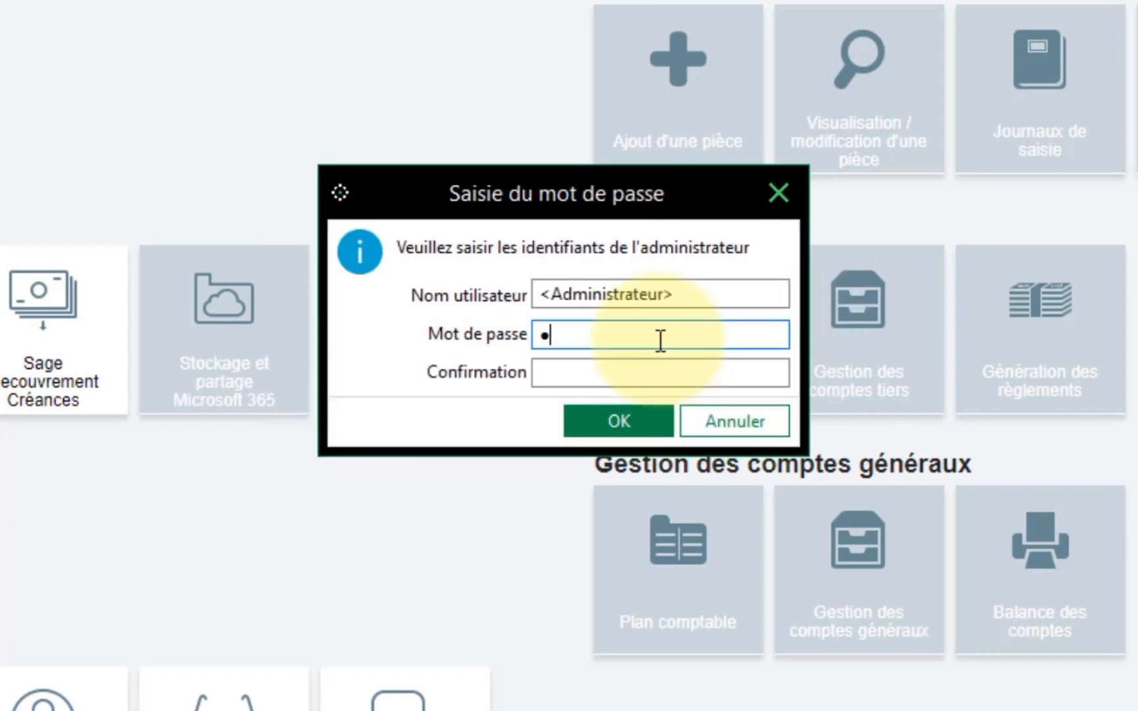
{"action": "type", "text": "••••••"}
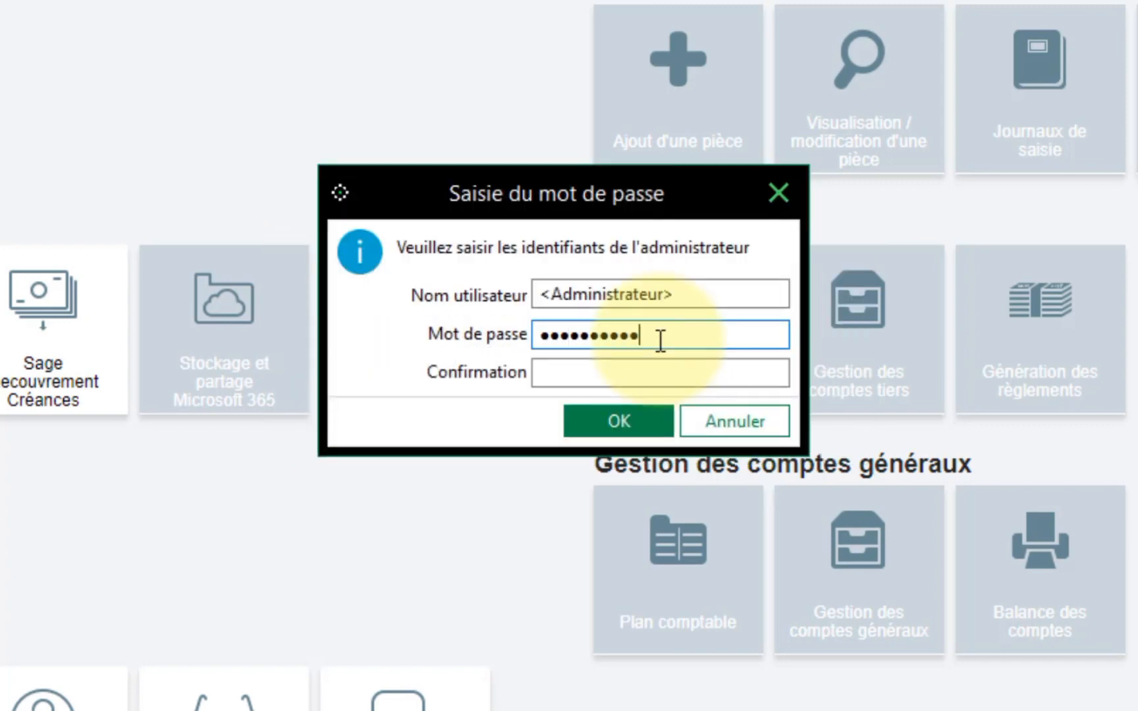
{"action": "type", "text": "••"}
{"action": "key", "text": "Tab"}
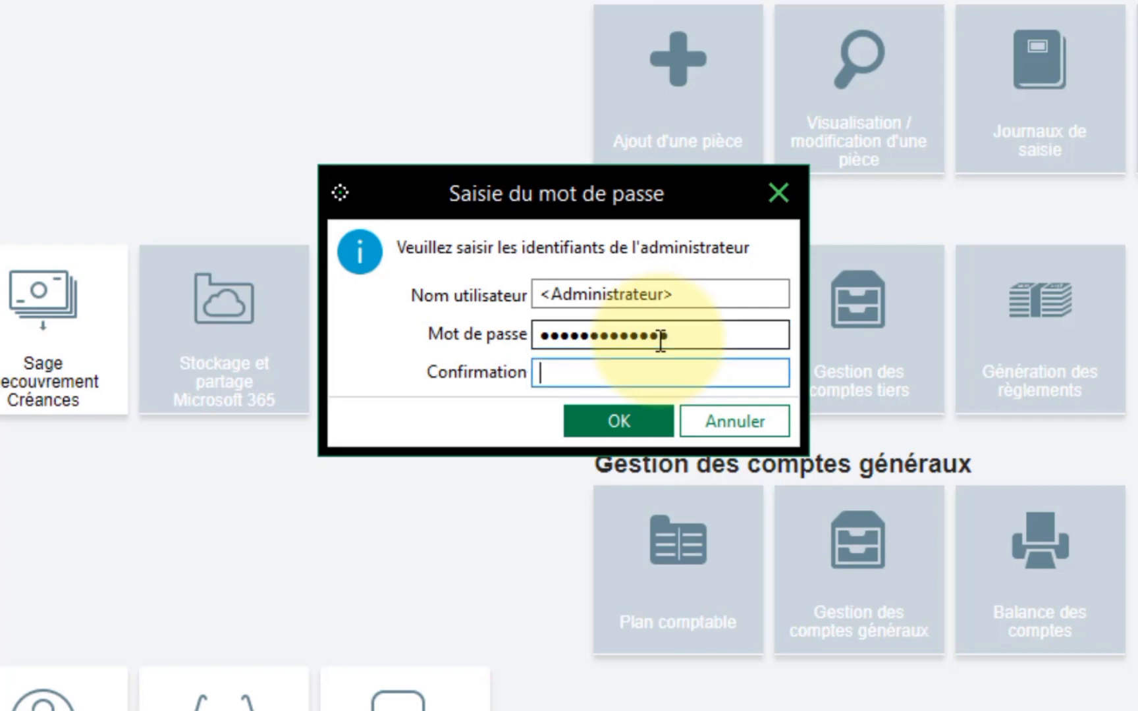
{"action": "type", "text": "••••••••"}
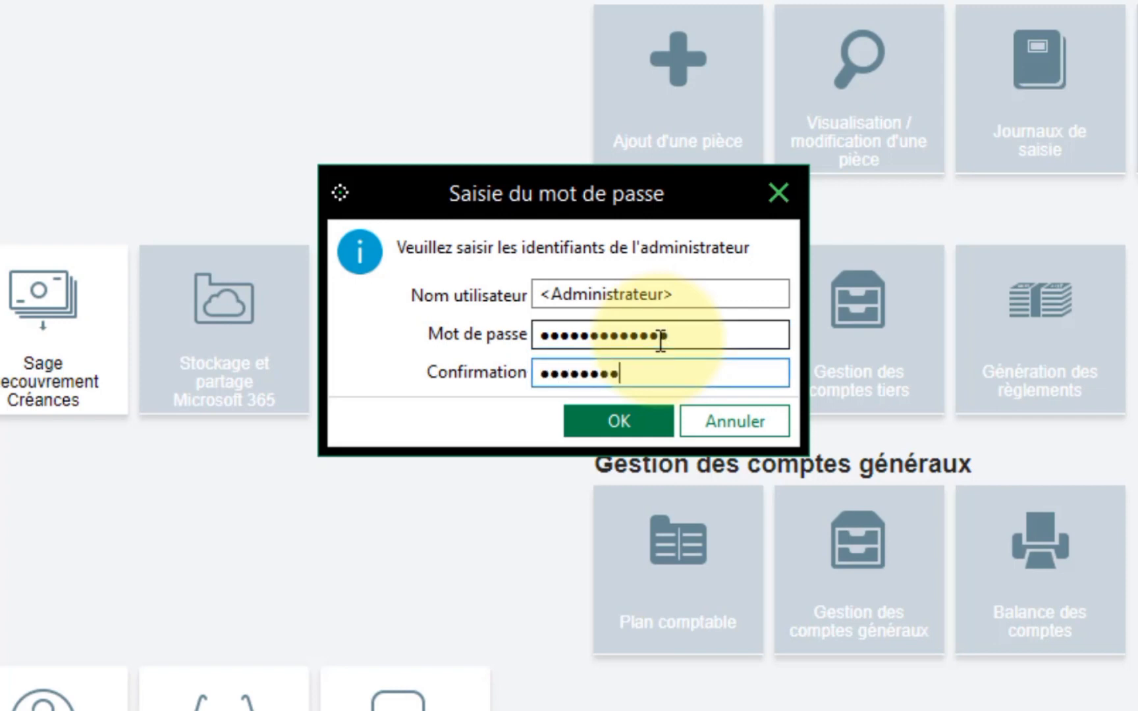
{"action": "type", "text": "•••••"}
{"action": "left_click", "coordinate": [637, 427]}
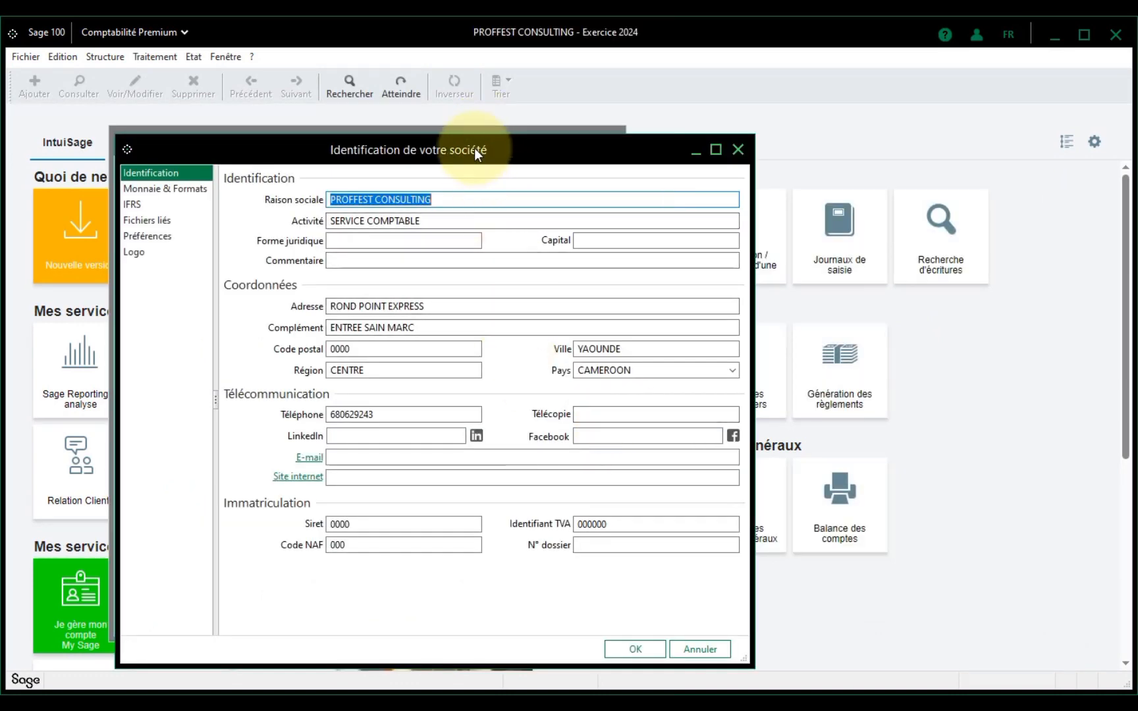
- Fill Capital with 50000000 and Forme juridique with SA, then confirm the Identification dialog
{"action": "left_click_drag", "start_coordinate": [503, 148], "coordinate": [721, 146]}
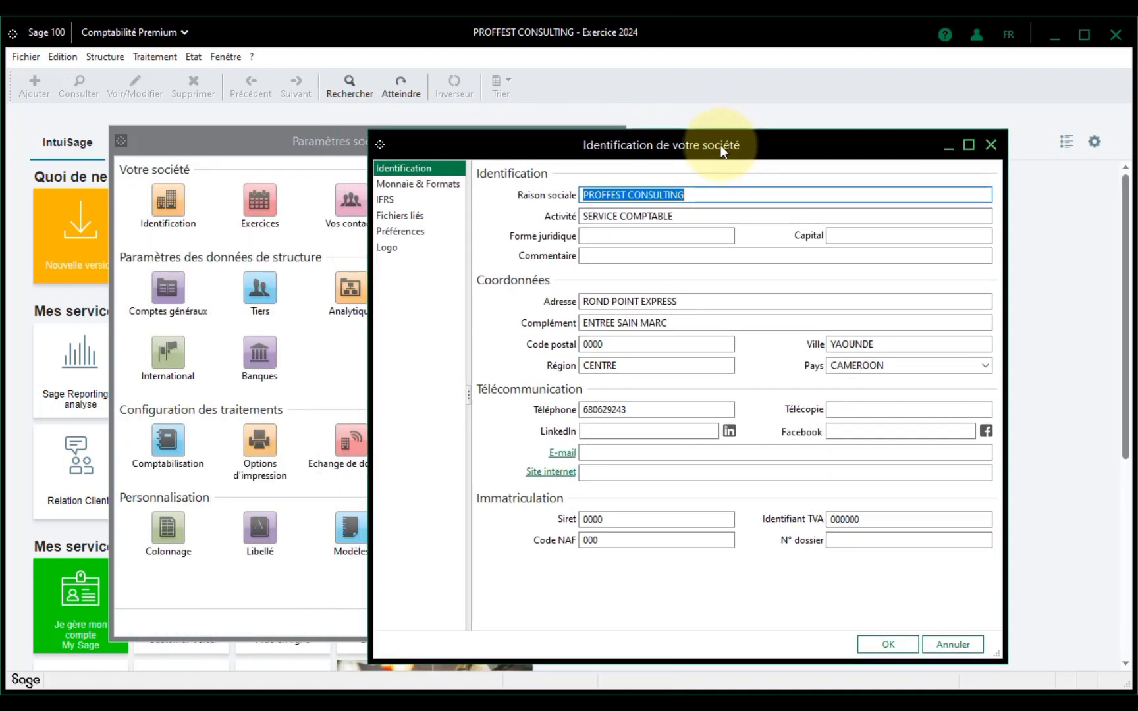
{"action": "left_click", "coordinate": [639, 235]}
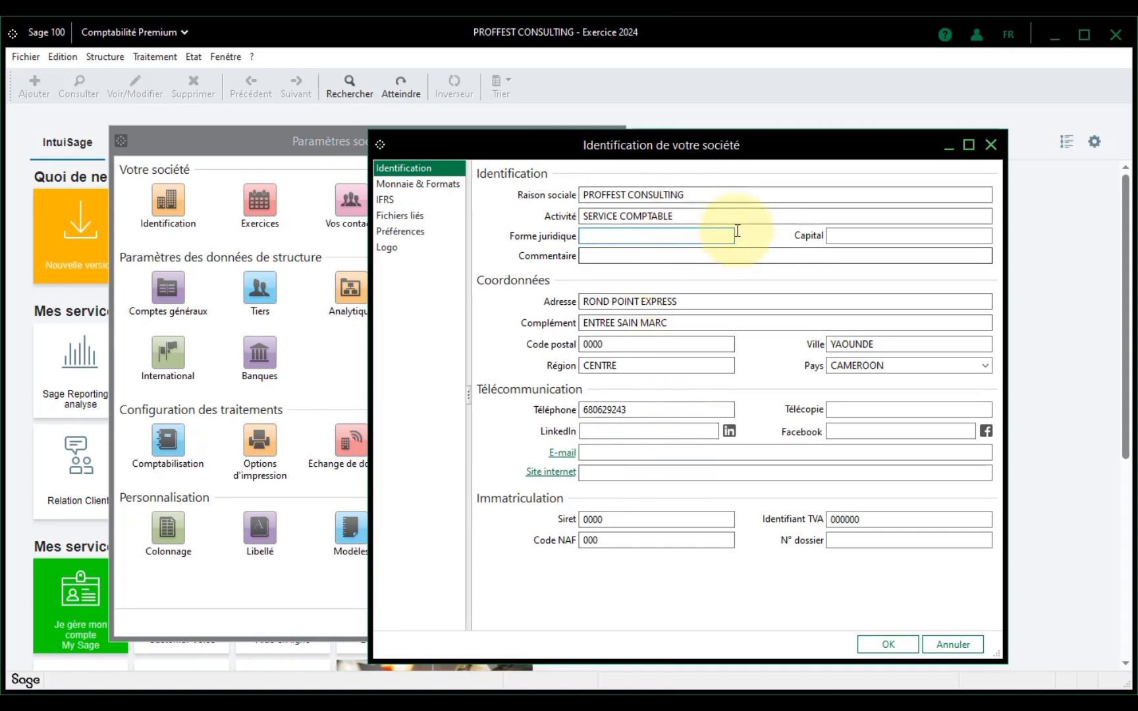
{"action": "left_click", "coordinate": [853, 238]}
{"action": "type", "text": "500"}
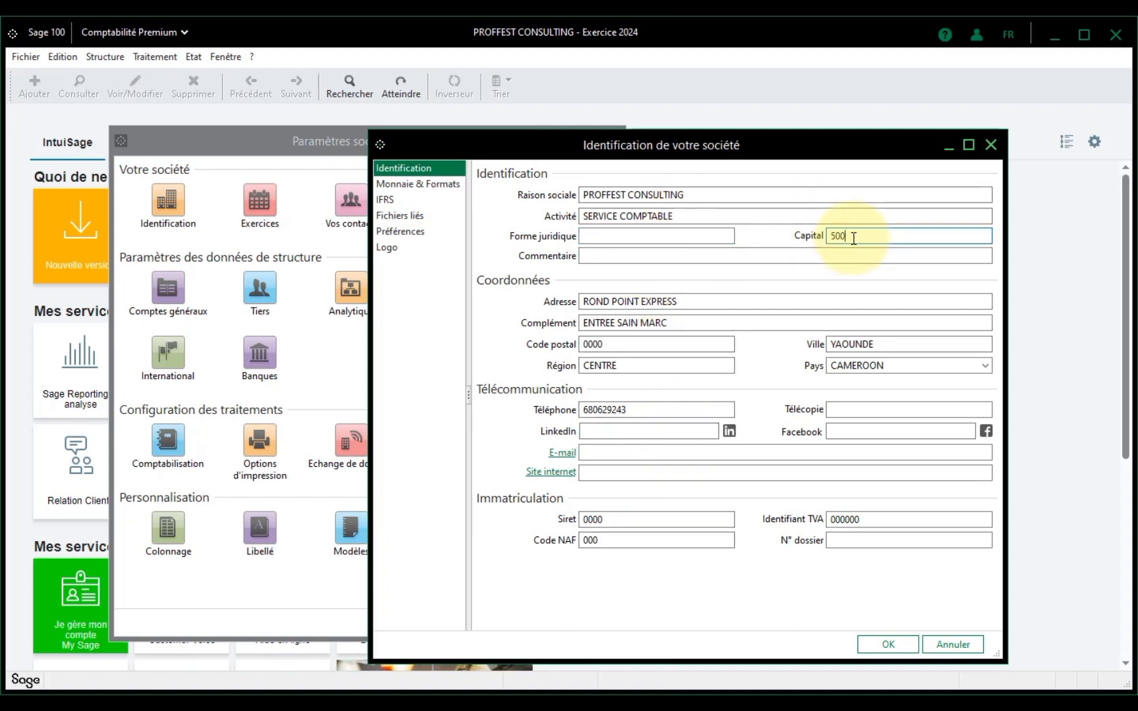
{"action": "type", "text": "00000"}
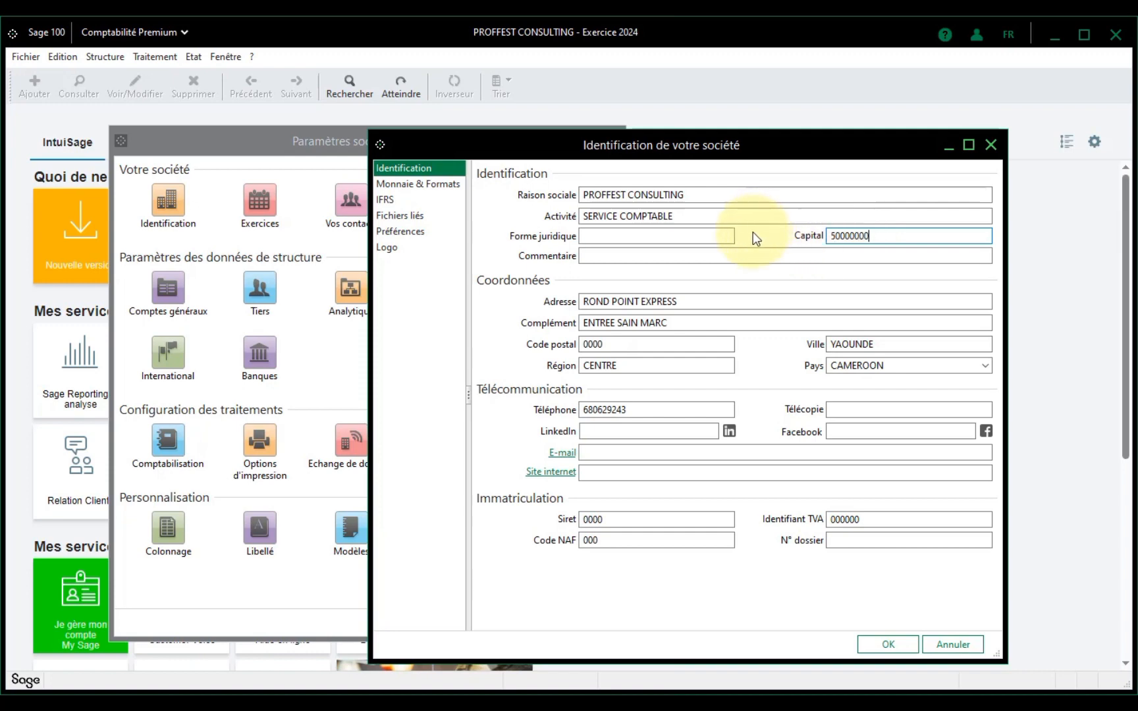
{"action": "left_click", "coordinate": [723, 235]}
{"action": "type", "text": "sa"}
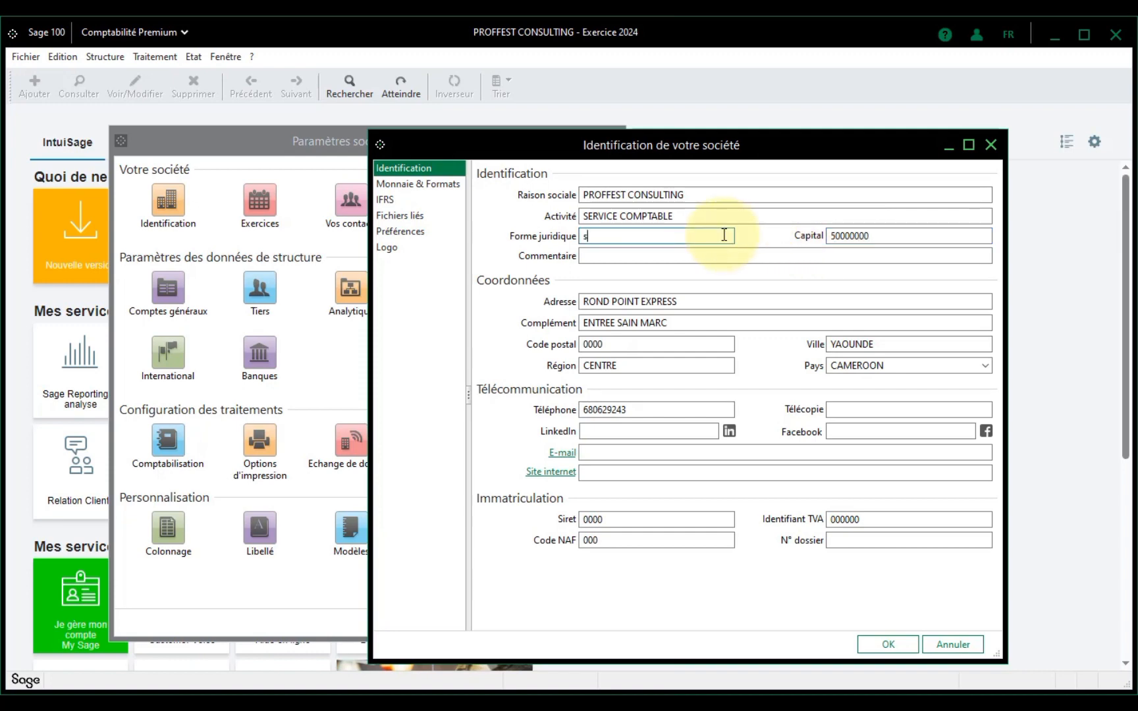
{"action": "key", "text": "BackSpace"}
{"action": "key", "text": "BackSpace"}
{"action": "type", "text": "sa"}
{"action": "key", "text": "BackSpace"}
{"action": "key", "text": "BackSpace"}
{"action": "type", "text": "SA"}
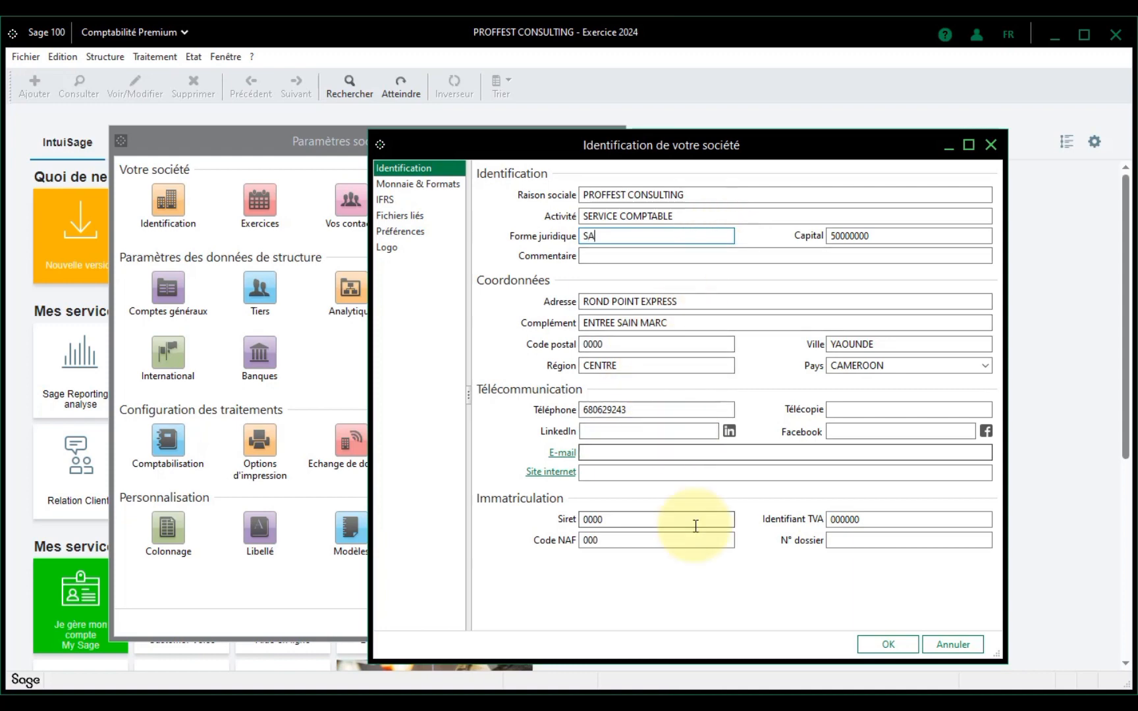
{"action": "left_click", "coordinate": [894, 640]}
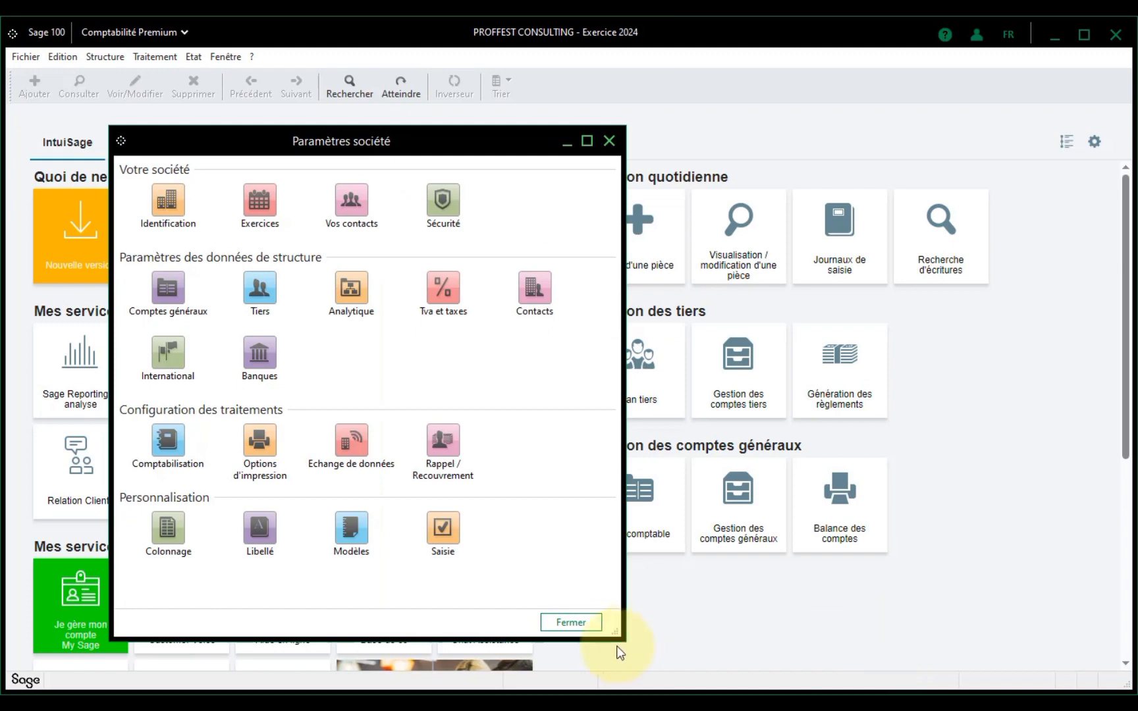
- Close Paramètres société, then close the Sage 100 window
{"action": "left_click", "coordinate": [588, 622]}
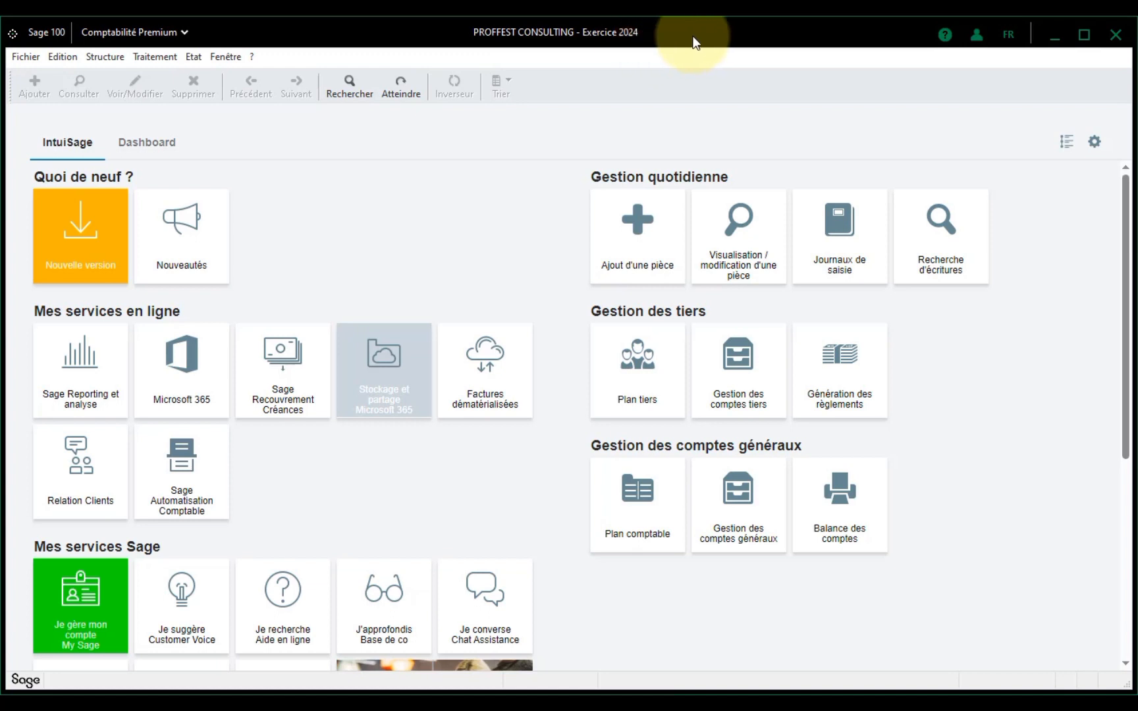
{"action": "left_click", "coordinate": [1116, 38]}
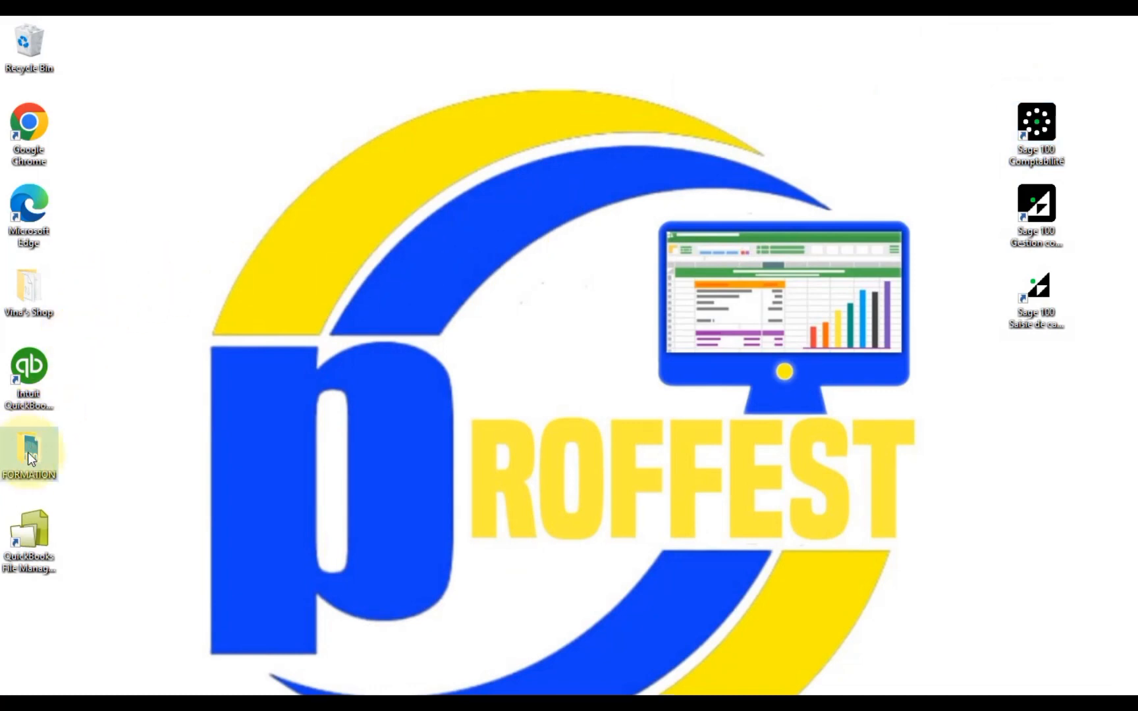
- Open the Desktop FORMATION folder and reopen PROFFEST CONSULTING in Sage 100
{"action": "left_click_drag", "start_coordinate": [27, 452], "coordinate": [263, 121]}
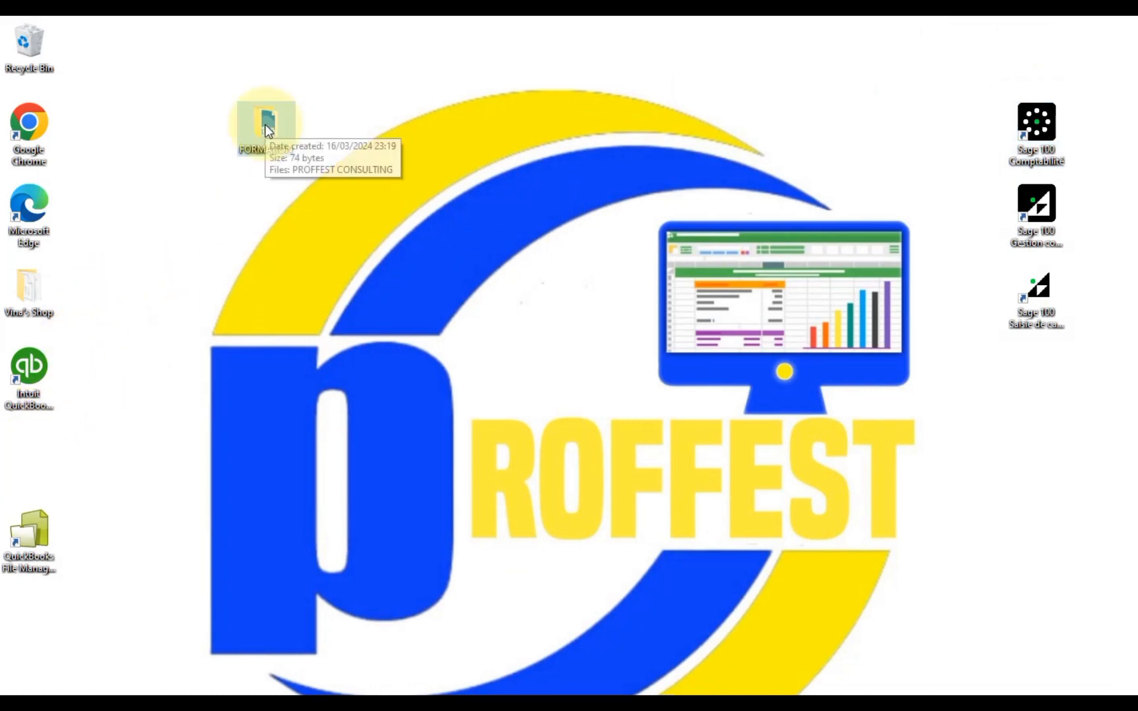
{"action": "double_click", "coordinate": [264, 124]}
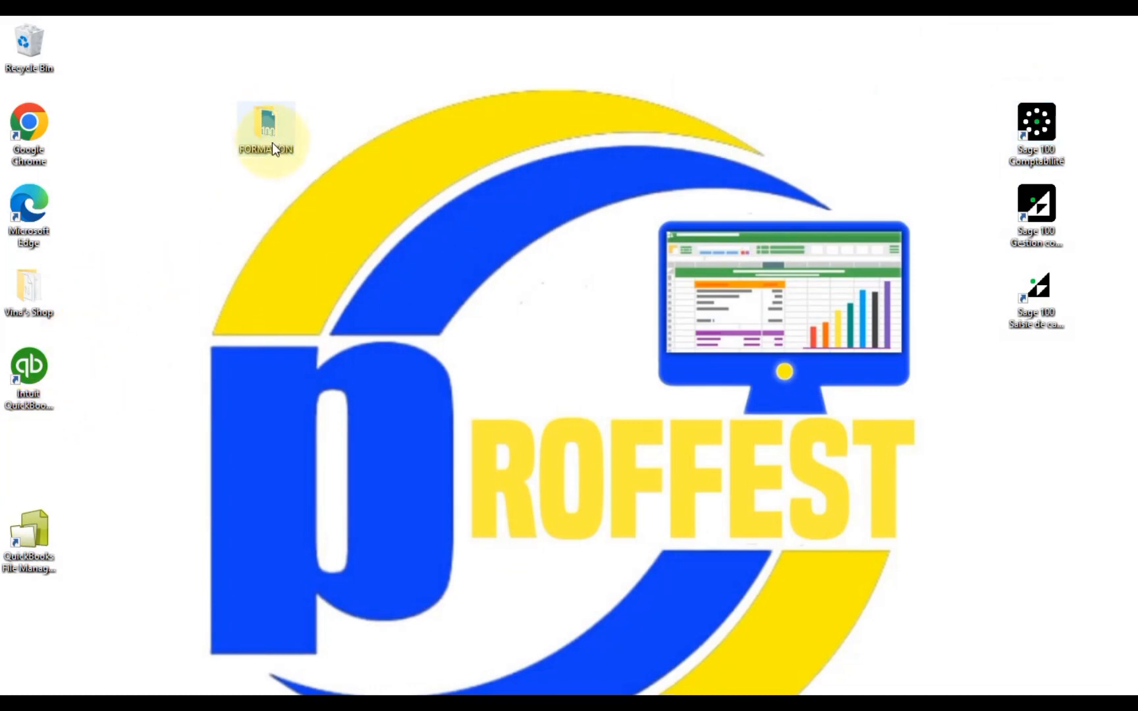
{"action": "left_click_drag", "start_coordinate": [406, 235], "coordinate": [414, 94]}
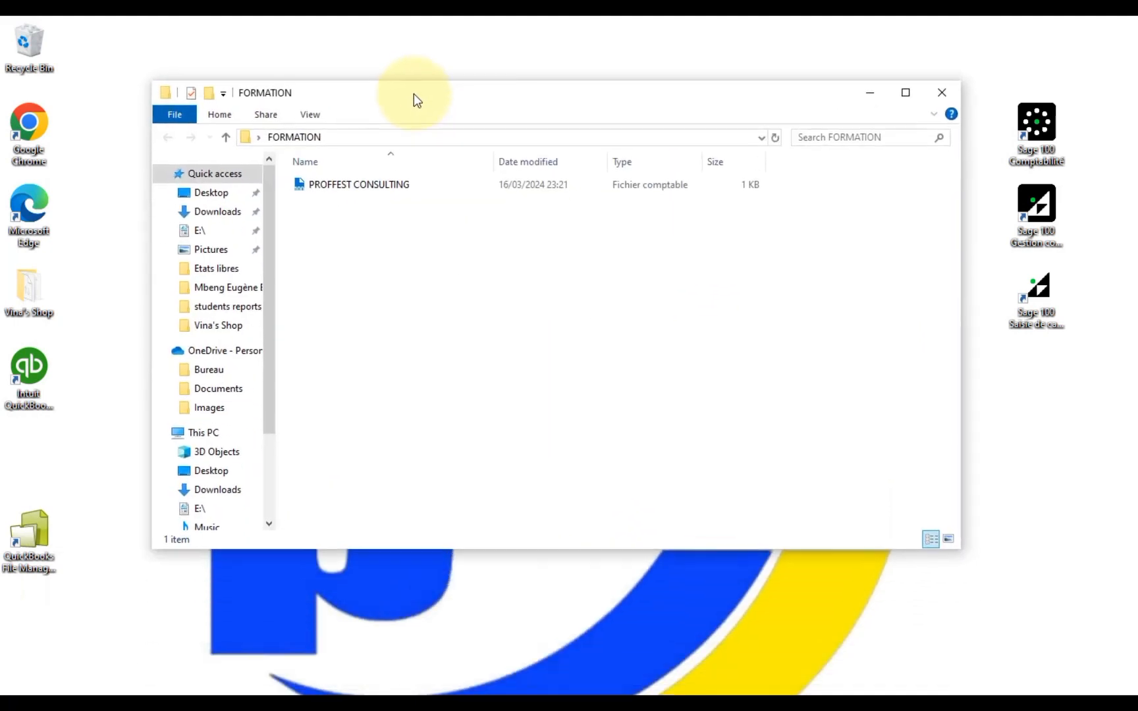
{"action": "left_click", "coordinate": [352, 180]}
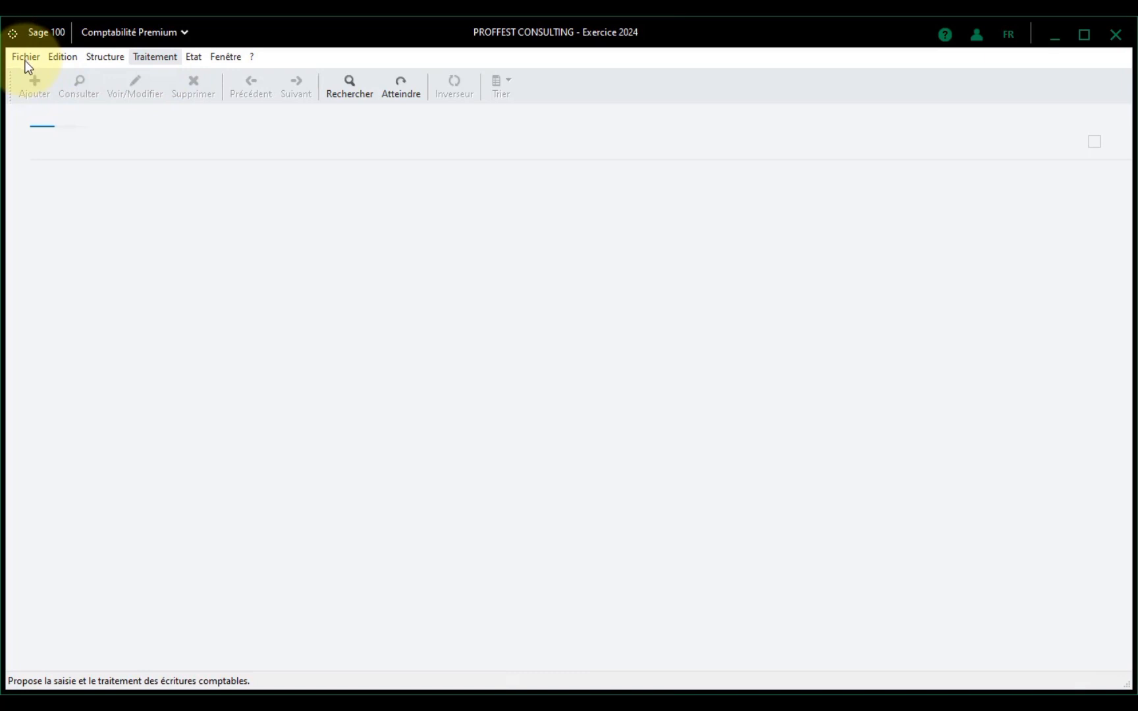
{"action": "left_click", "coordinate": [26, 59]}
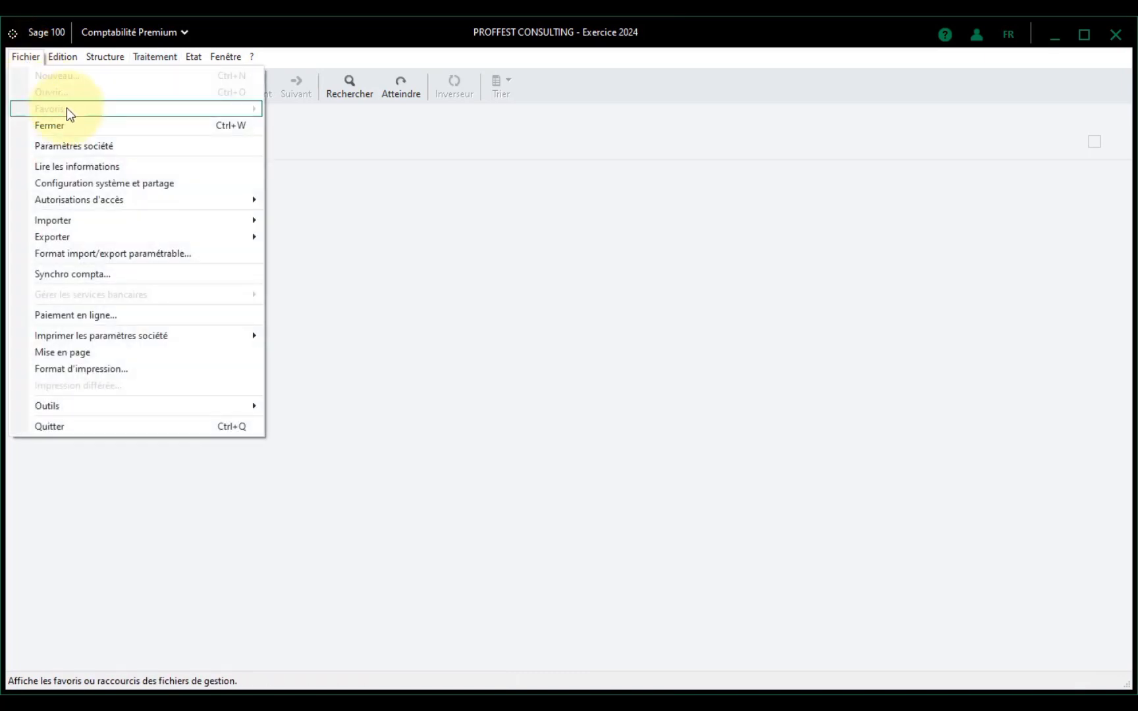